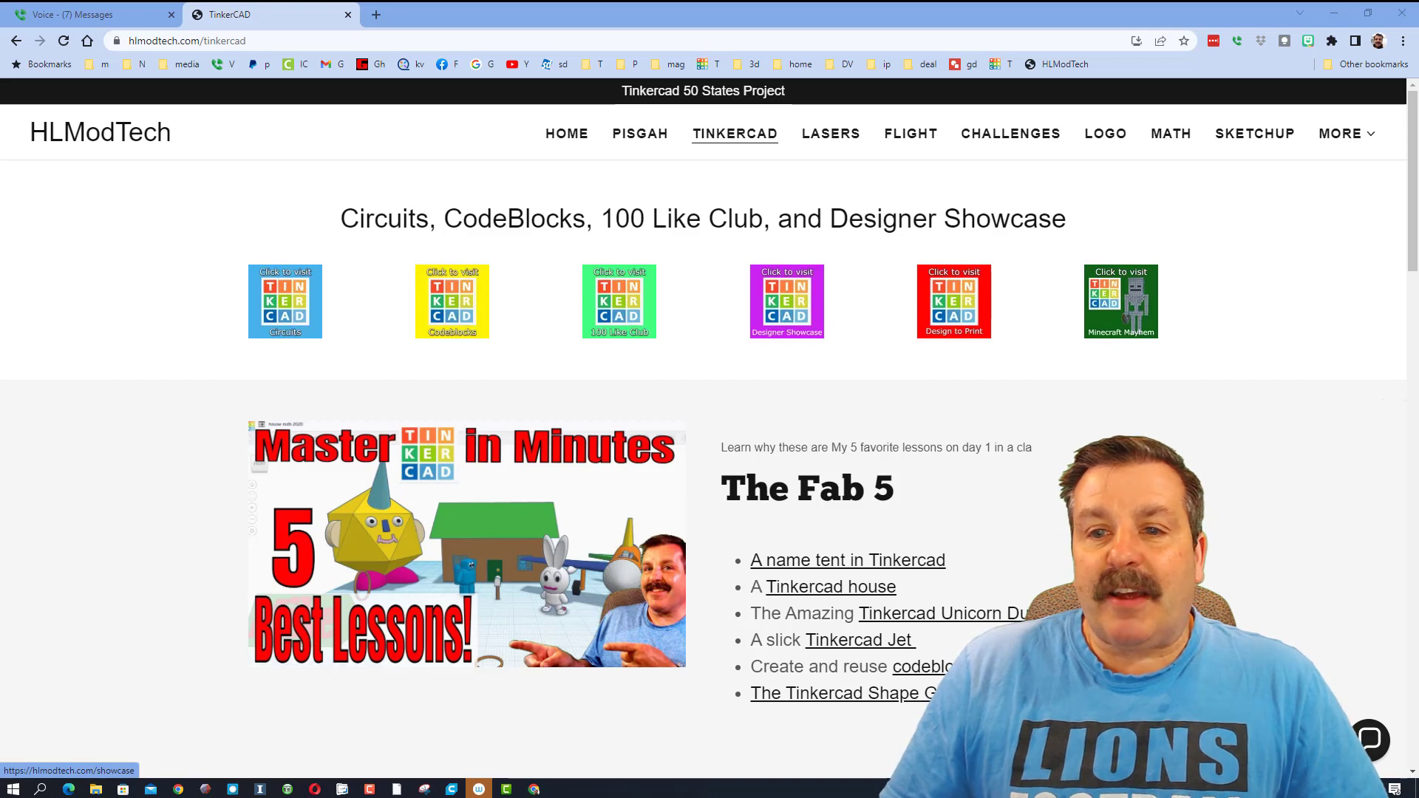
# Step: Open The Margraves' Bee Kingdom design from the Designer Showcase directory
pyautogui.click(786, 300)
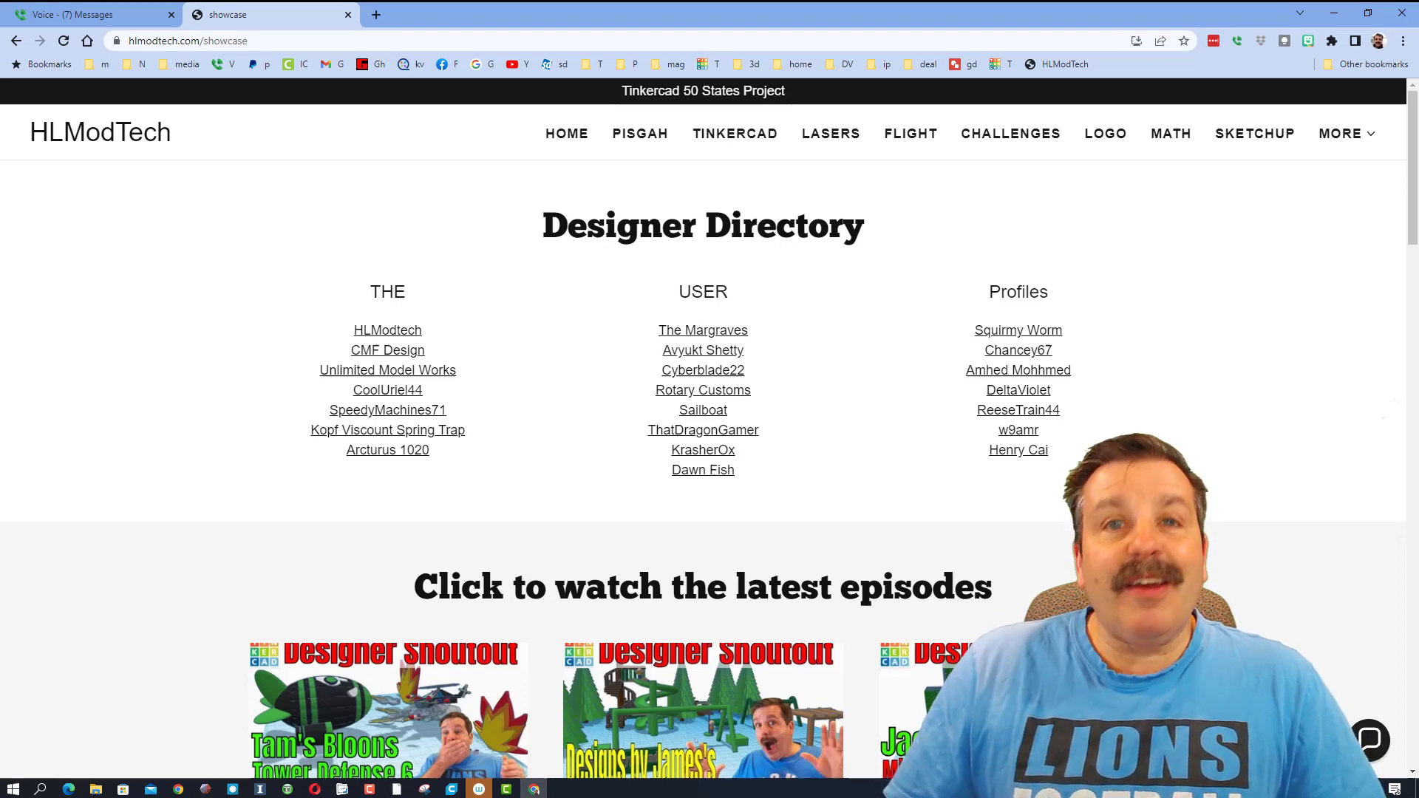
pyautogui.click(703, 329)
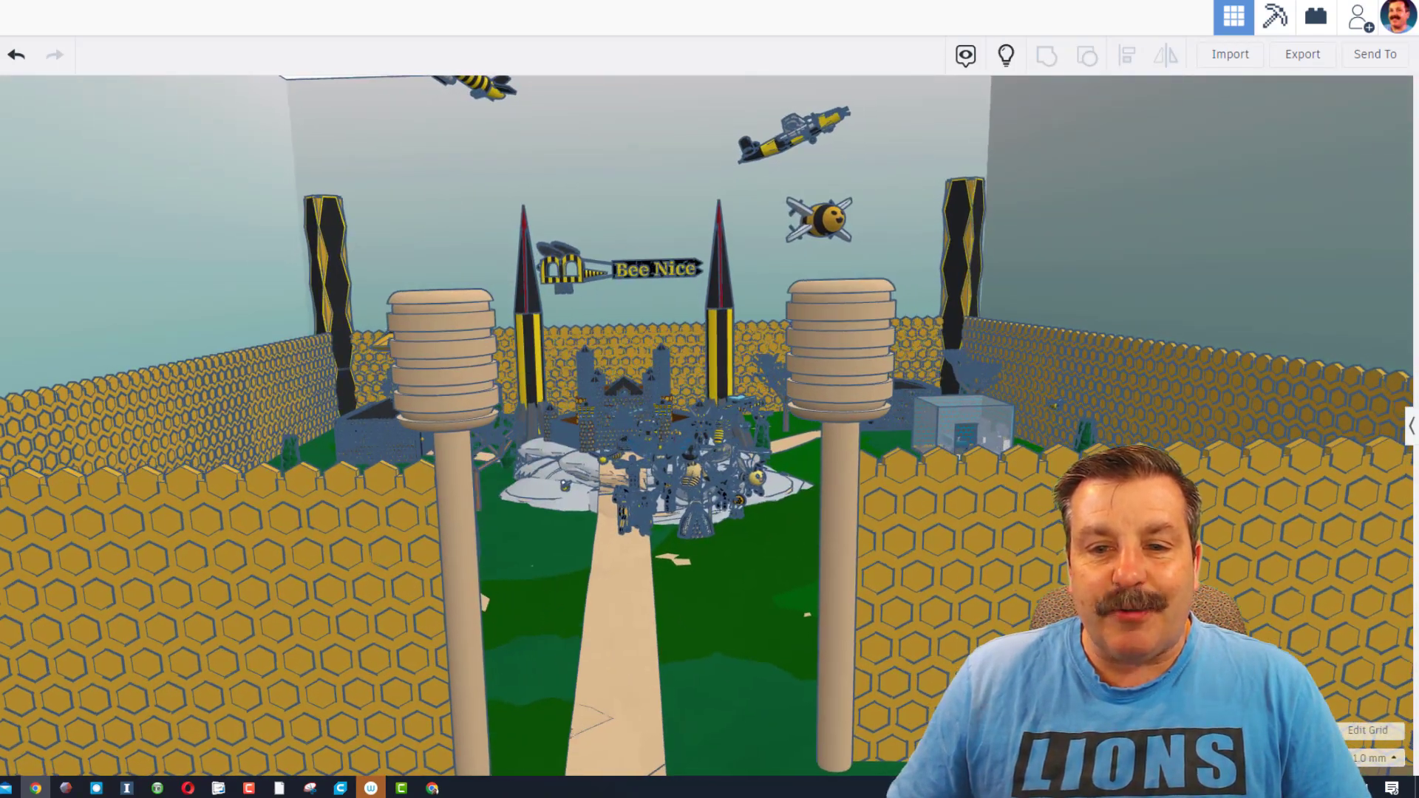
pyautogui.click(603, 459)
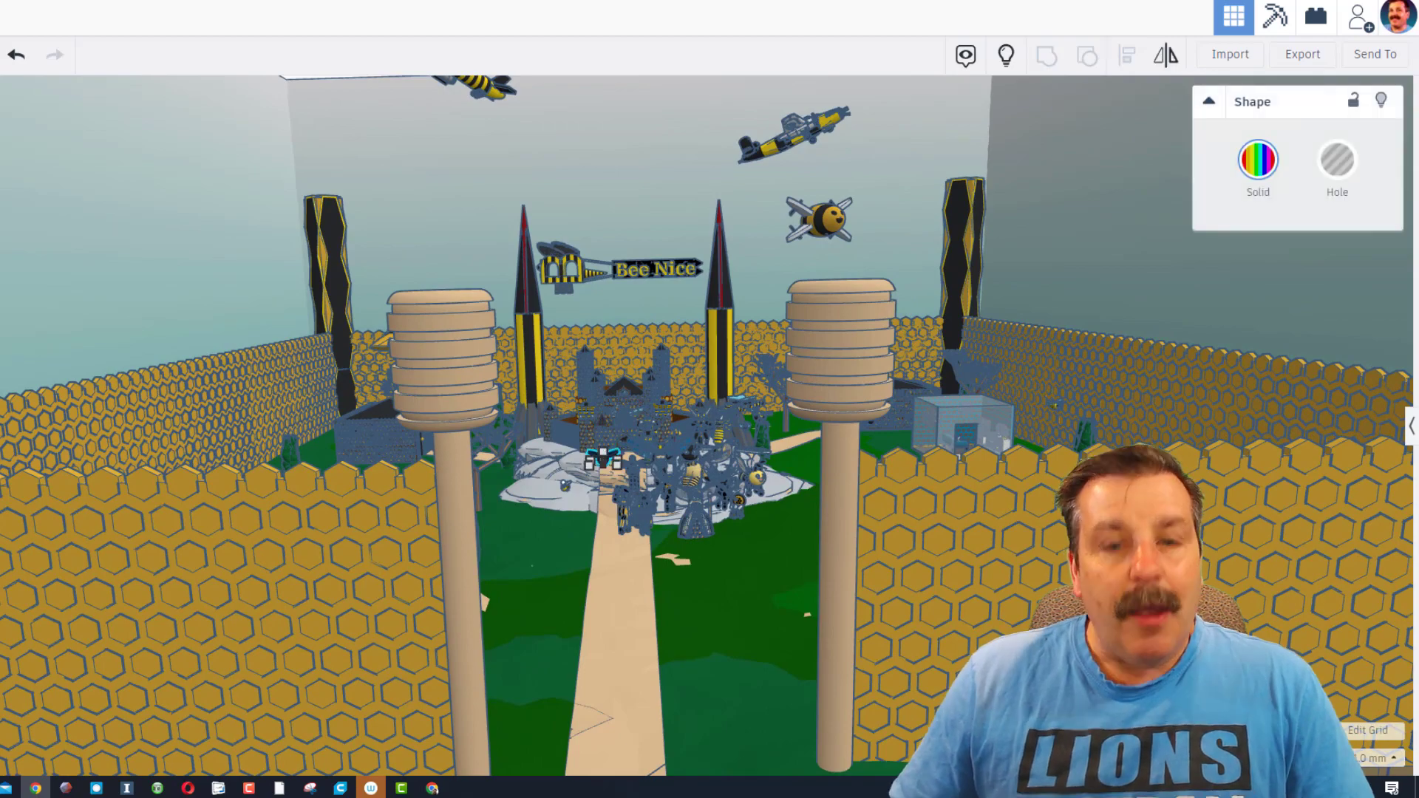
pyautogui.press('f')
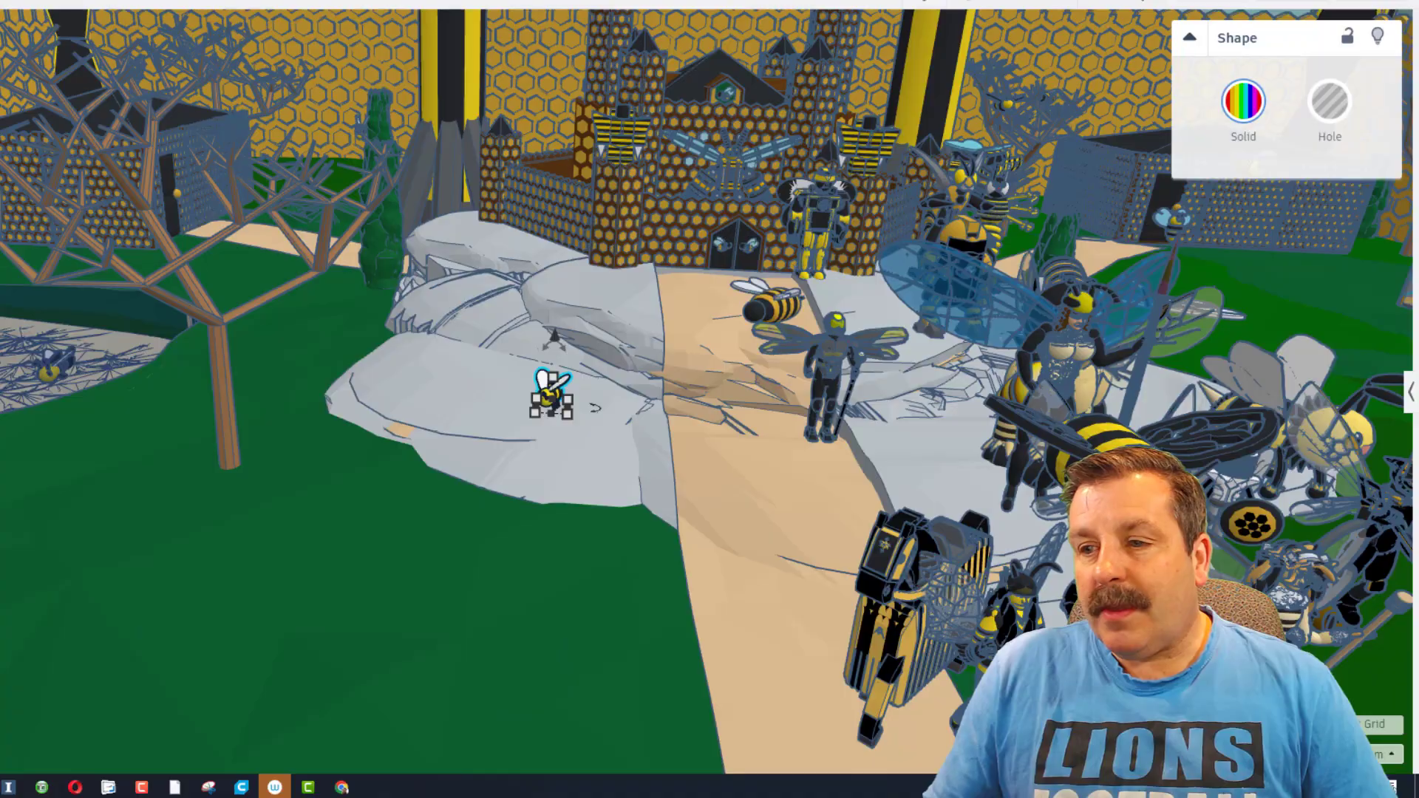
pyautogui.click(1276, 399)
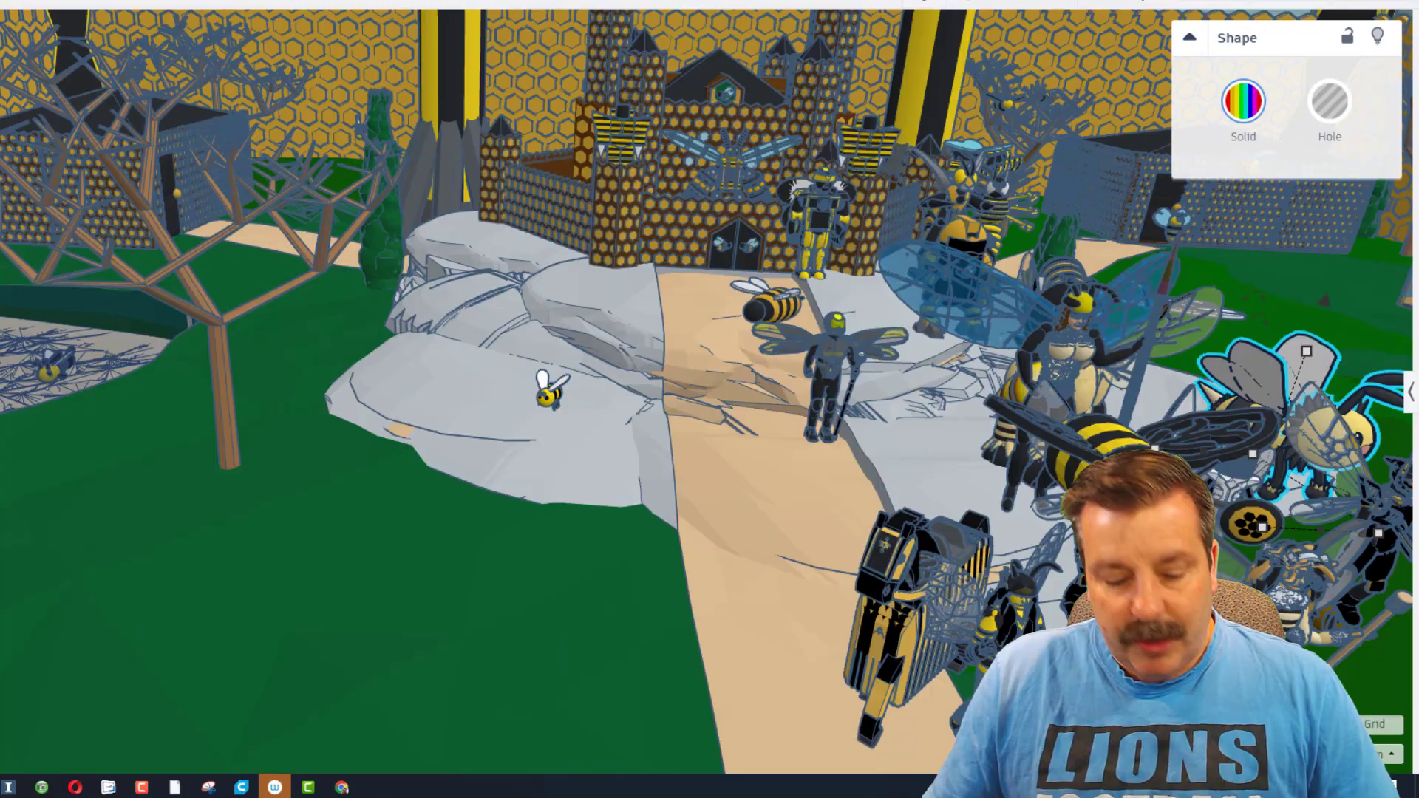
pyautogui.press('f')
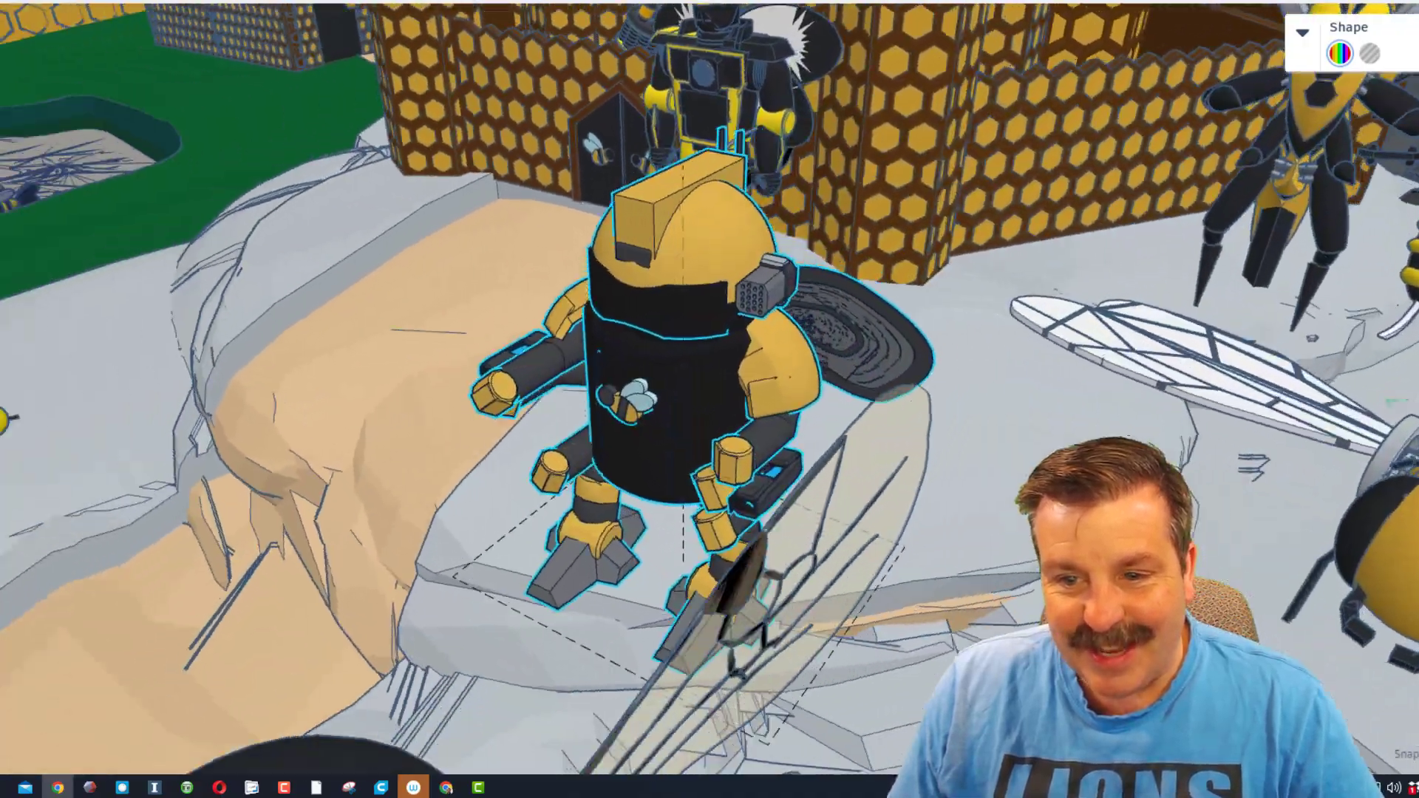
pyautogui.scroll(-2, 710, 399)
pyautogui.scroll(-1, 709, 399)
pyautogui.scroll(-3, 710, 399)
pyautogui.scroll(-1, 709, 400)
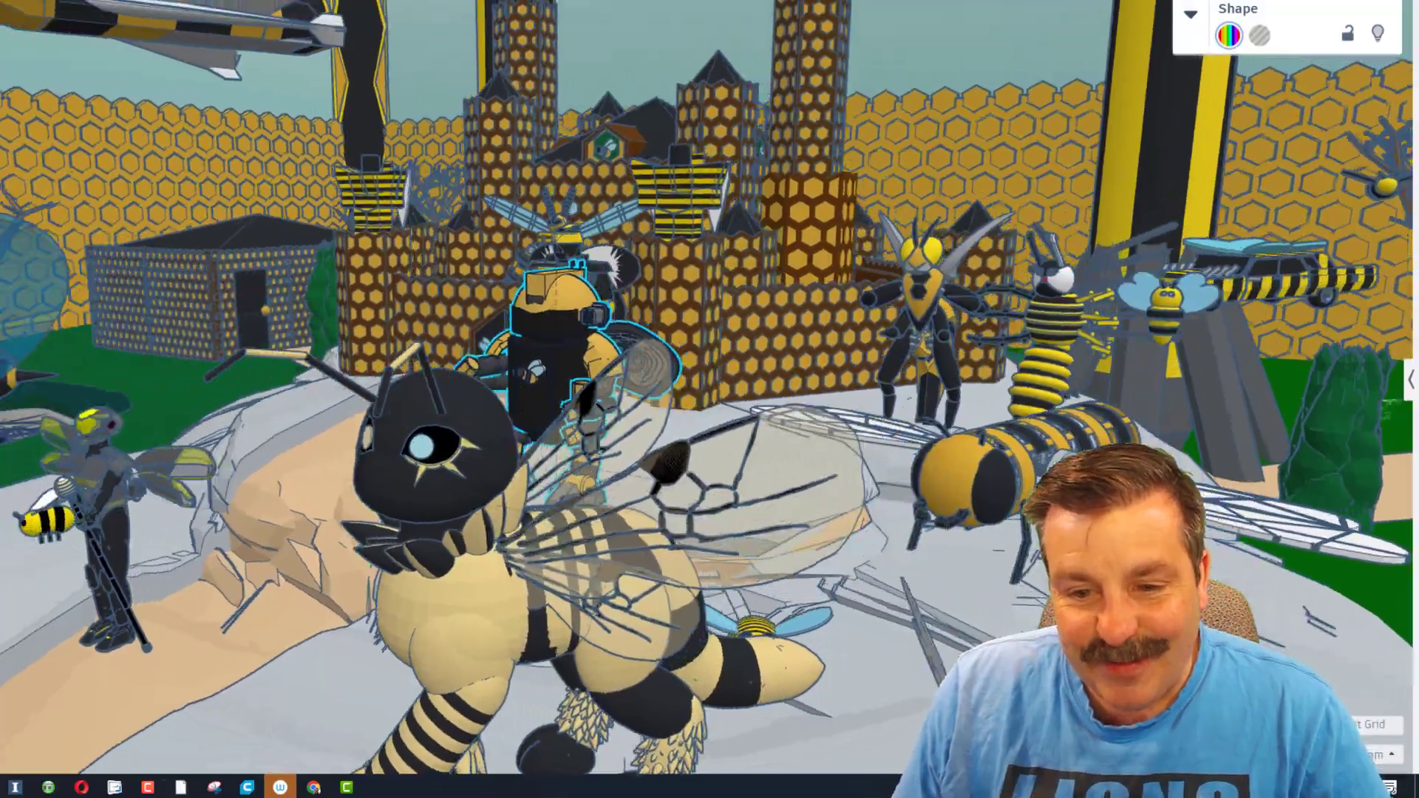
pyautogui.moveTo(621, 400); pyautogui.dragTo(821, 400, button='right')
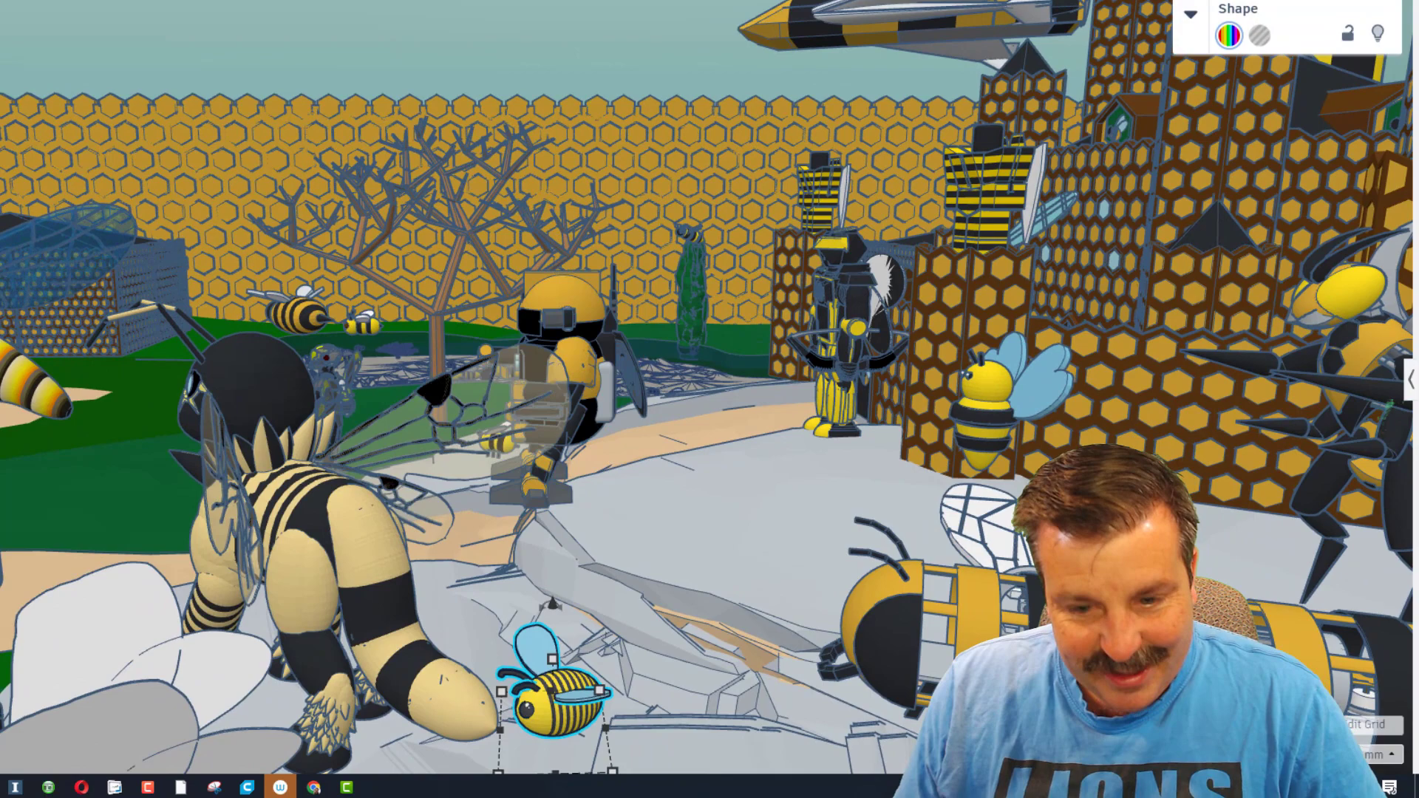
pyautogui.press('f')
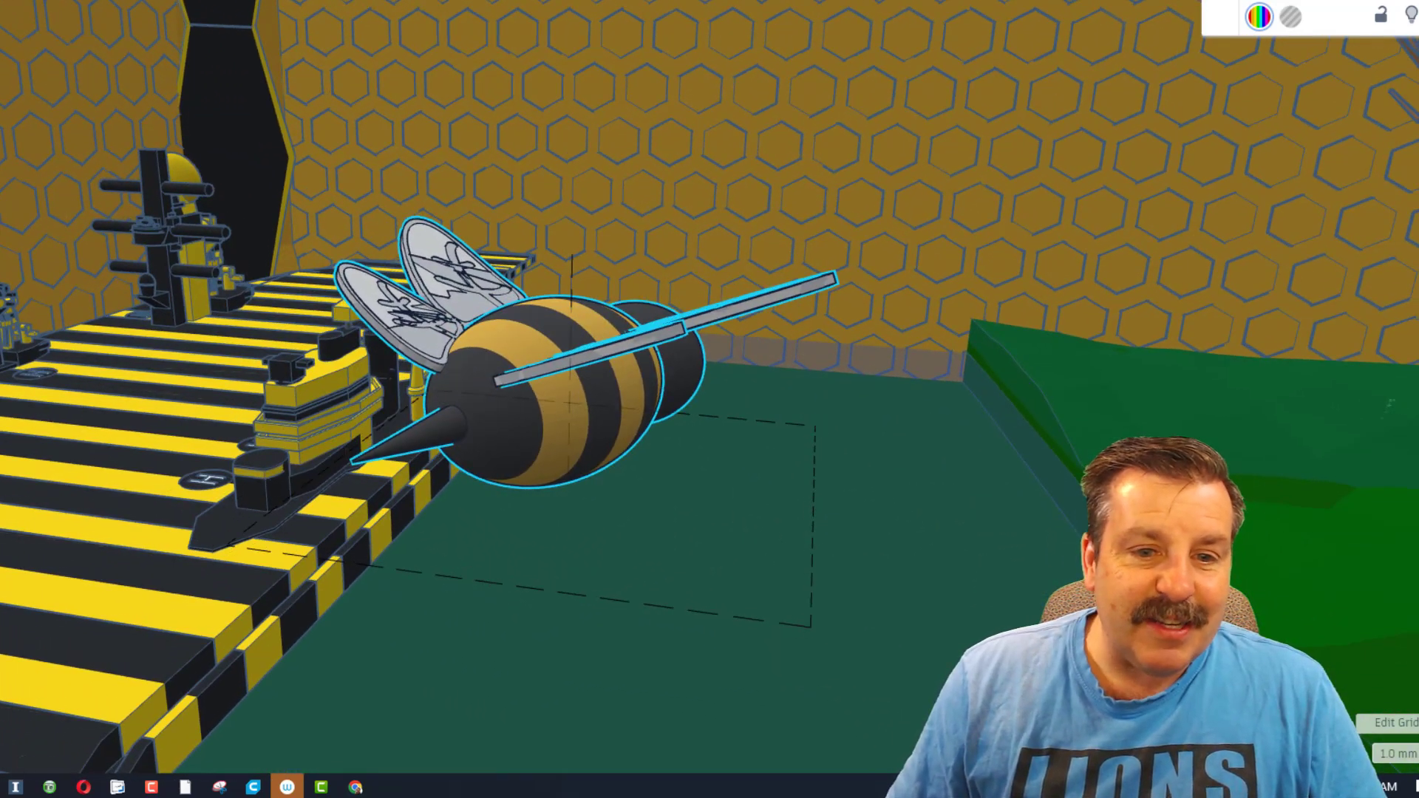
pyautogui.click(376, 350)
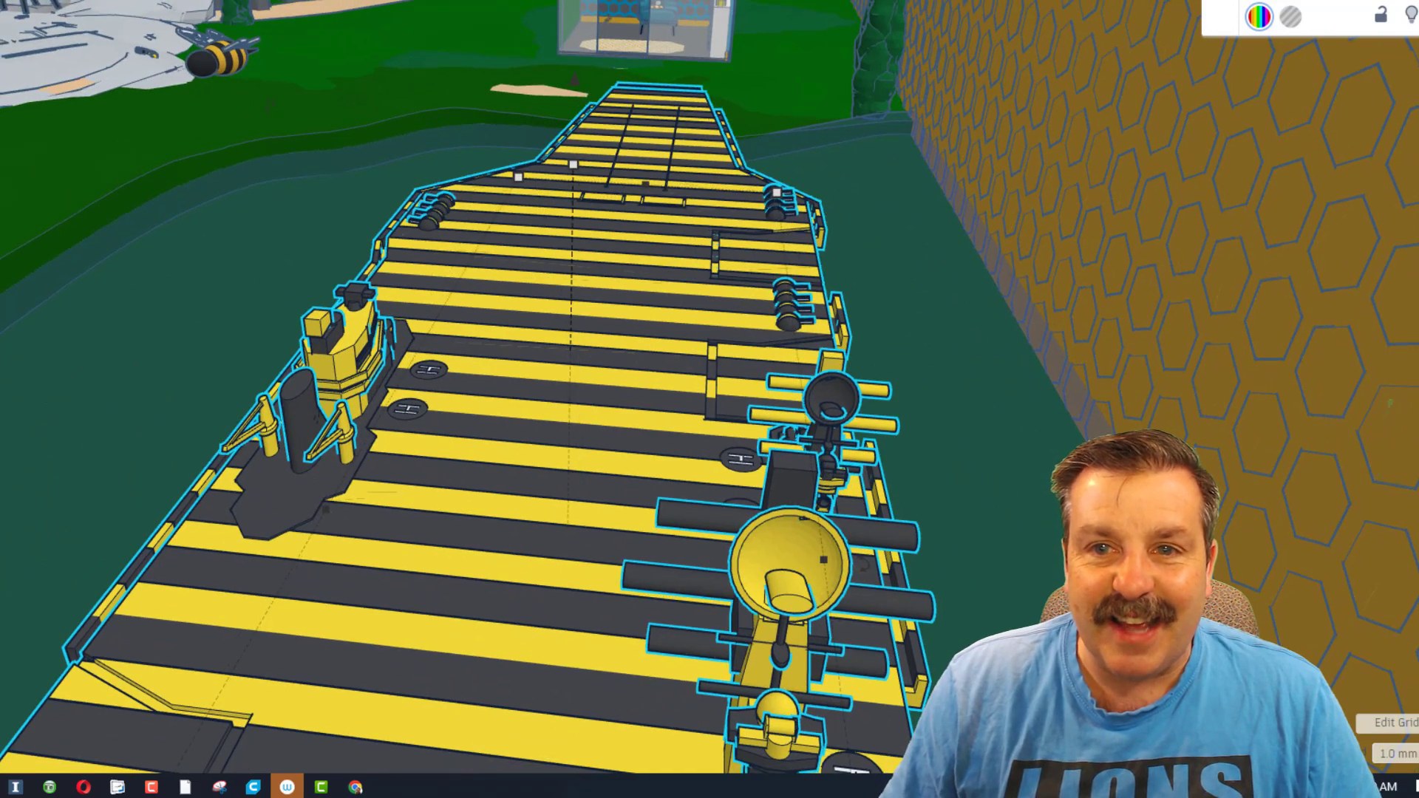
pyautogui.press('Escape')
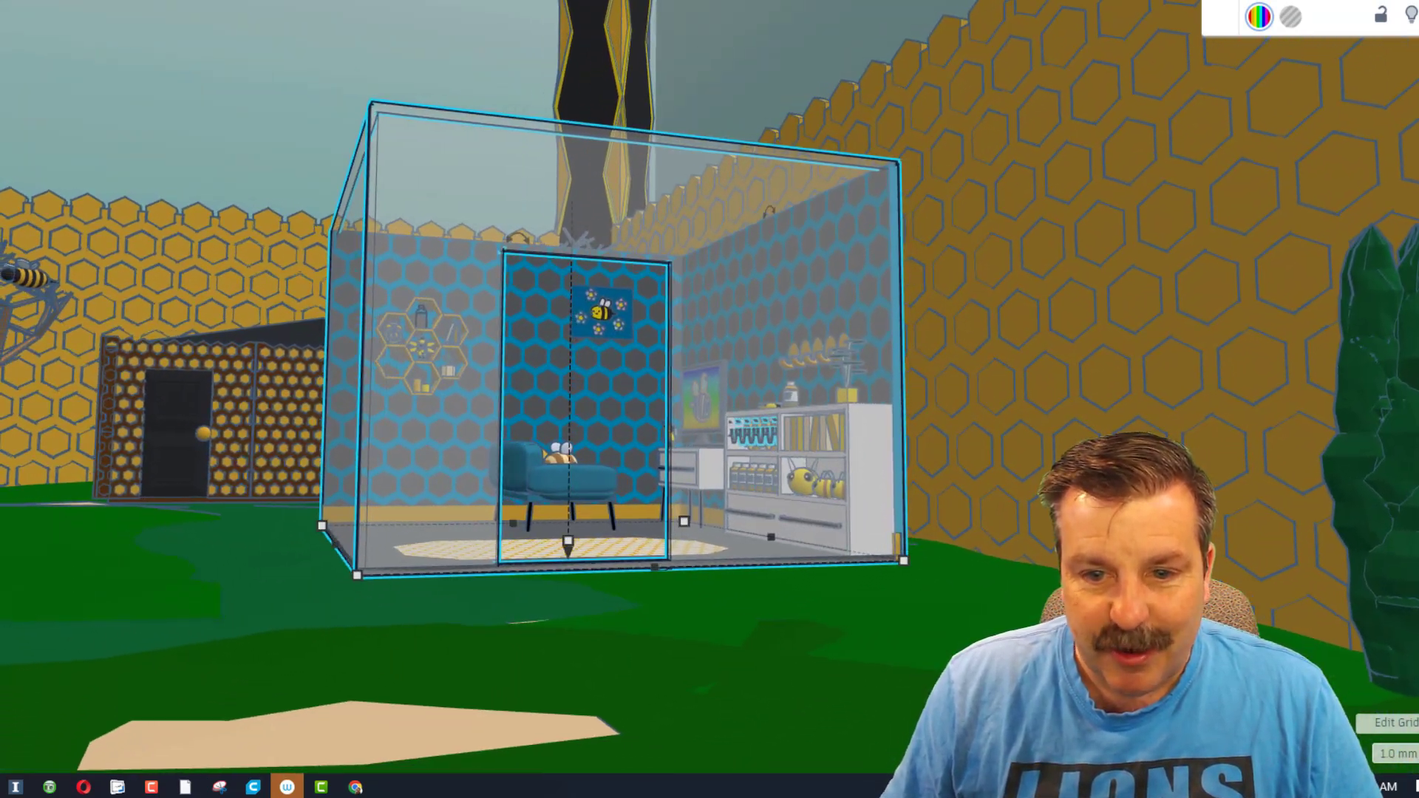
pyautogui.press('f')
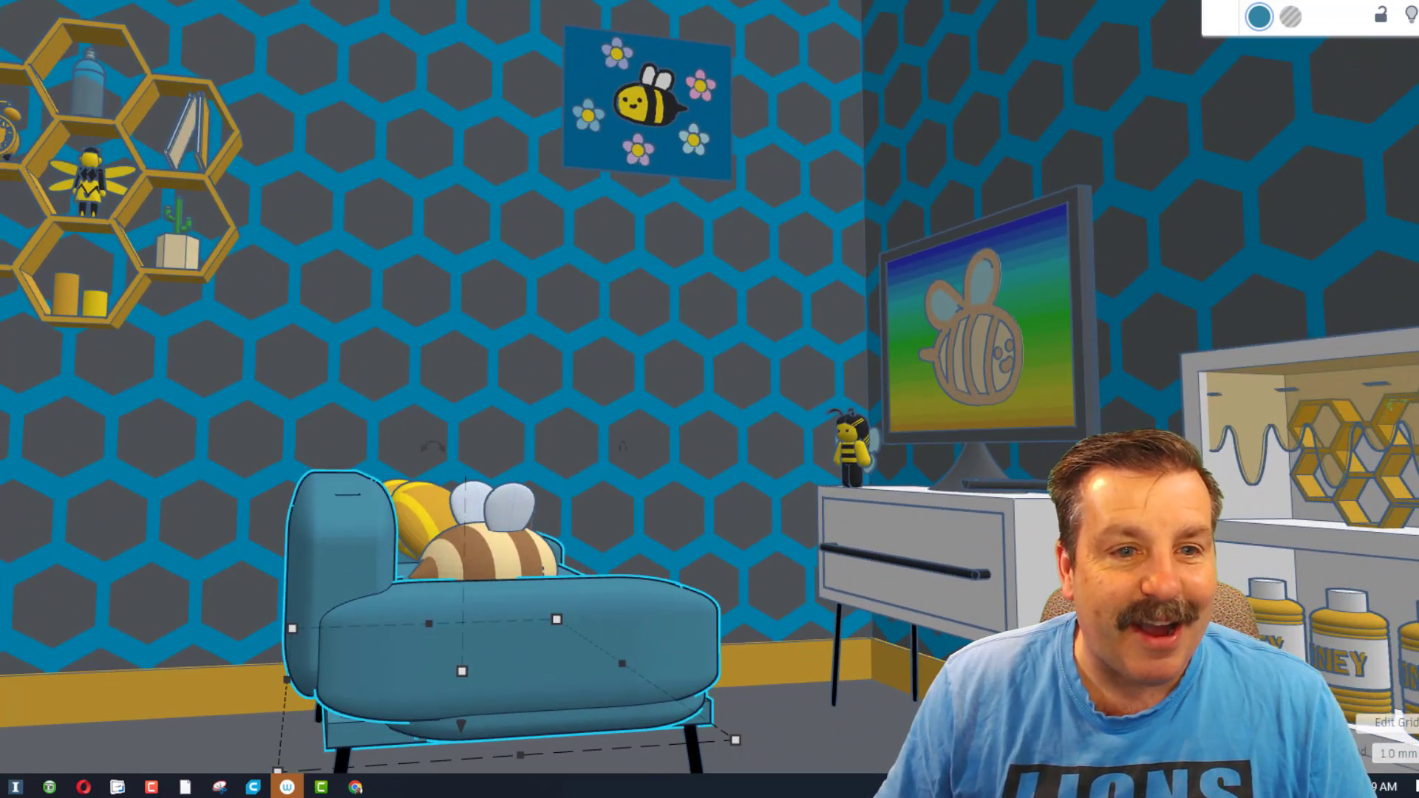
pyautogui.click(122, 167)
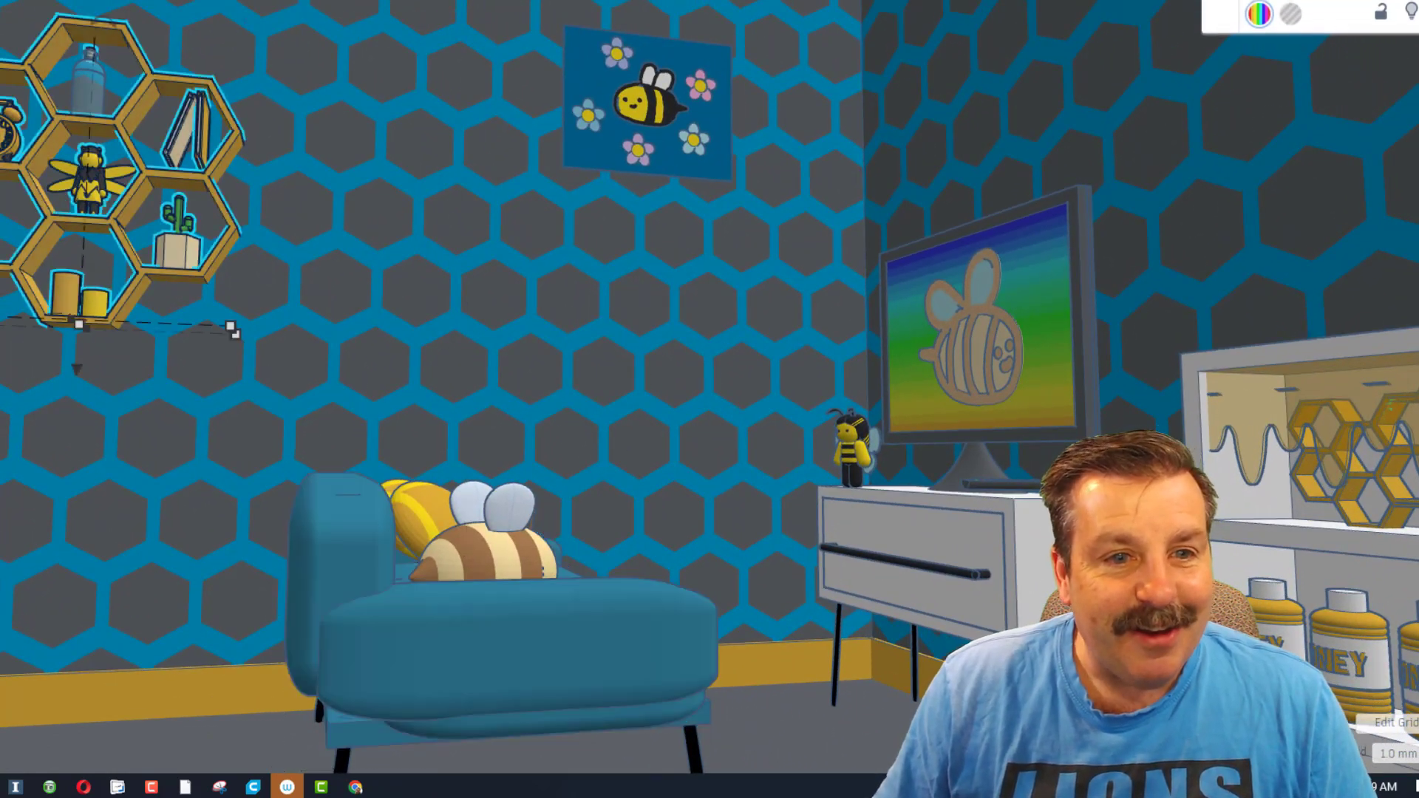
pyautogui.press('f')
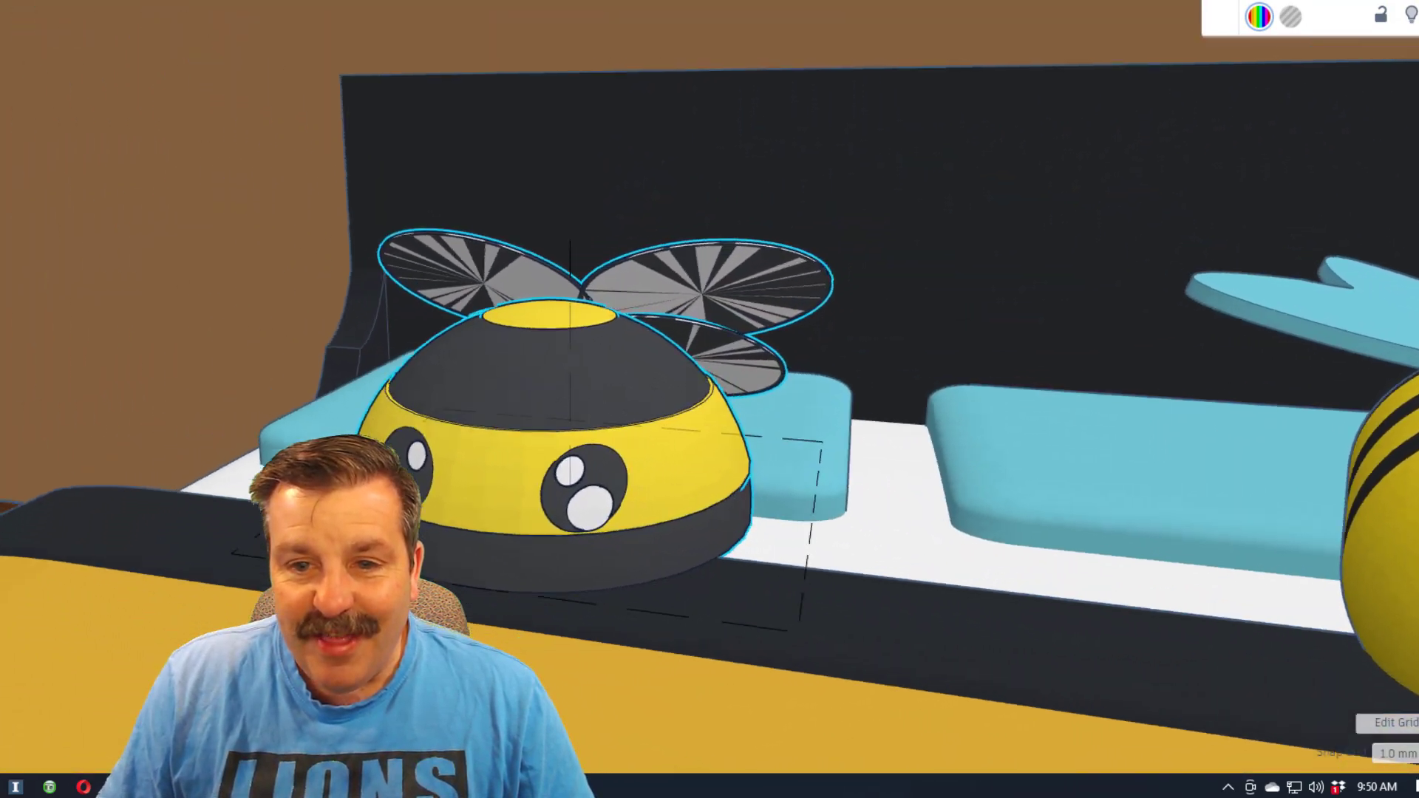
pyautogui.moveTo(709, 400); pyautogui.dragTo(776, 399, button='middle')
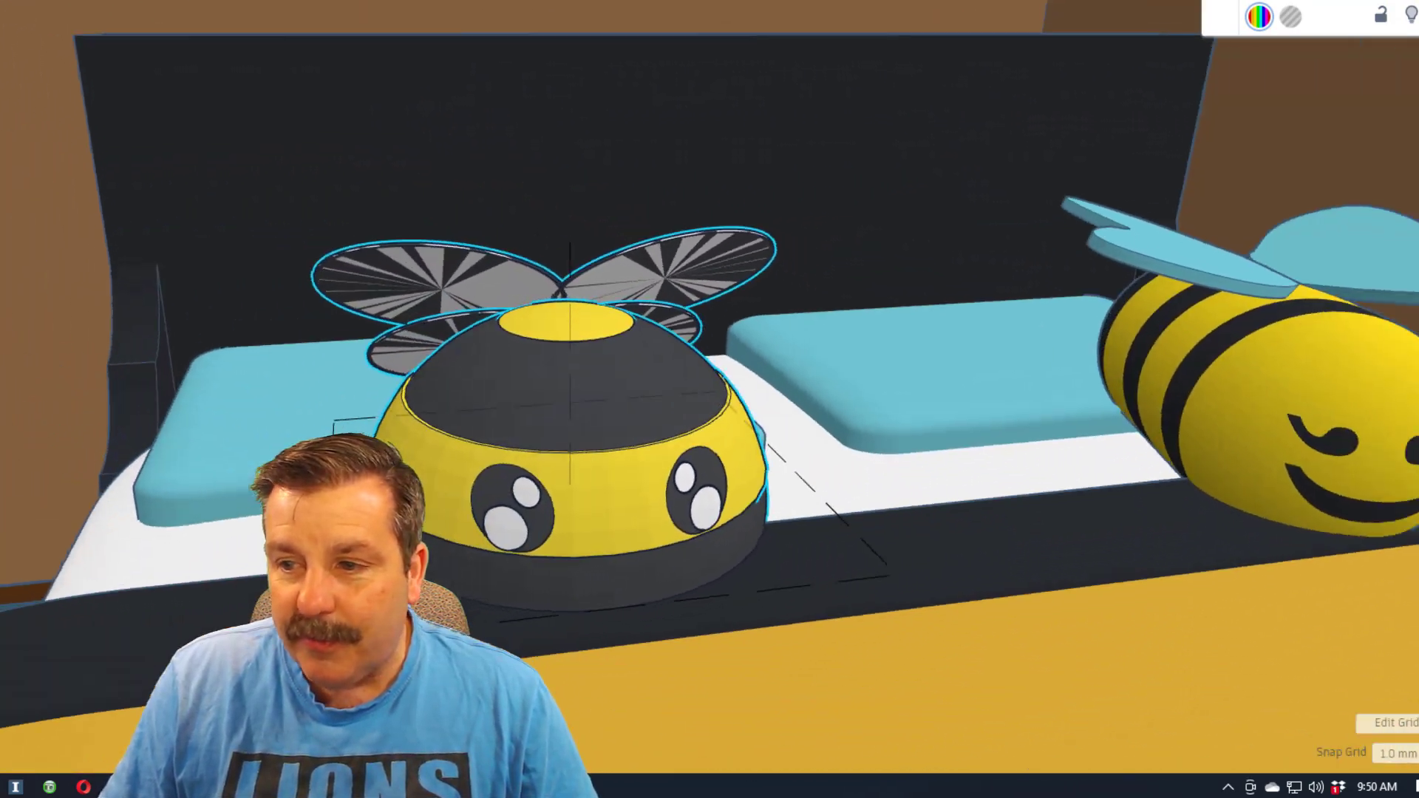
pyautogui.moveTo(777, 619); pyautogui.dragTo(988, 618, button='right')
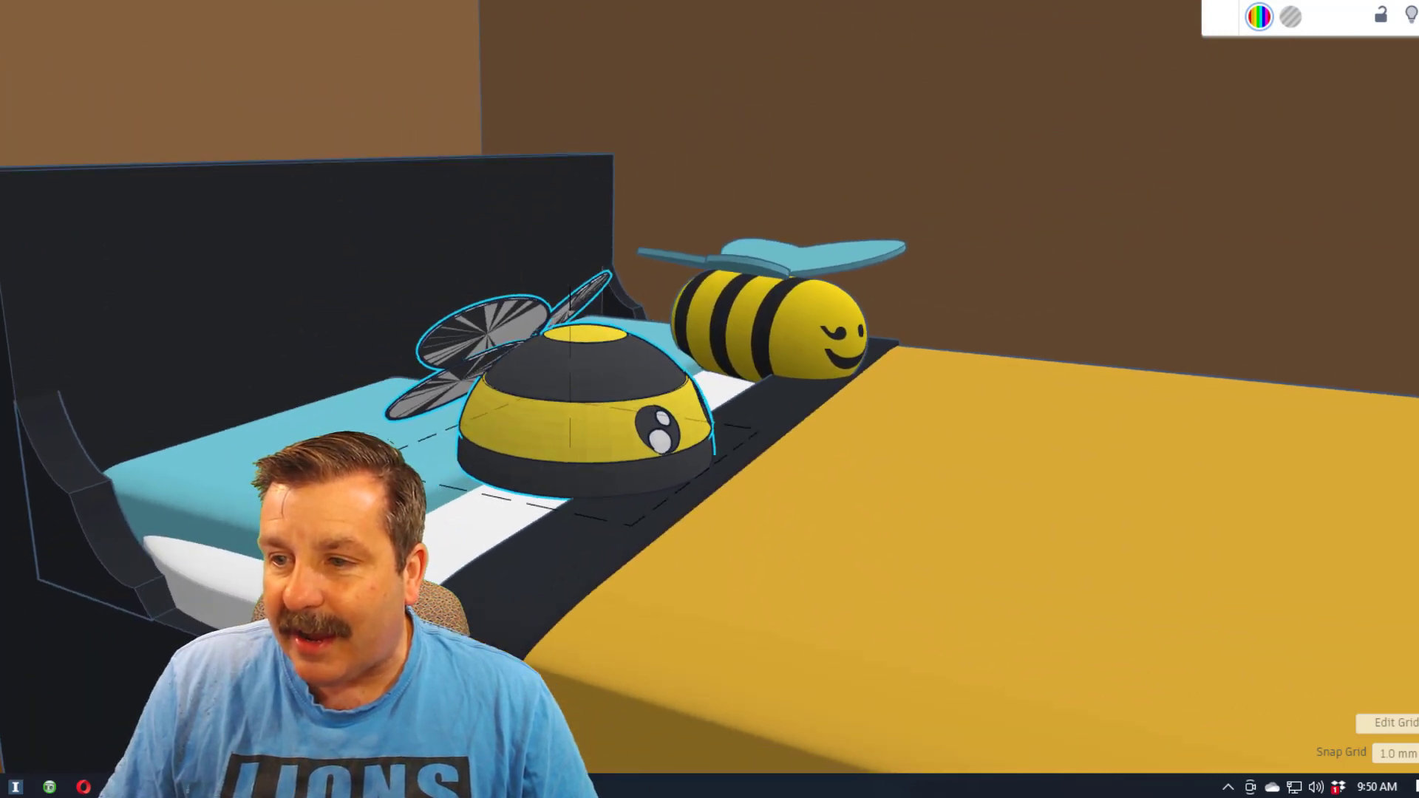
pyautogui.moveTo(987, 619)
pyautogui.mouseDown(button='right')
pyautogui.moveTo(1220, 622)
pyautogui.moveTo(632, 584)
pyautogui.mouseUp(button='right')
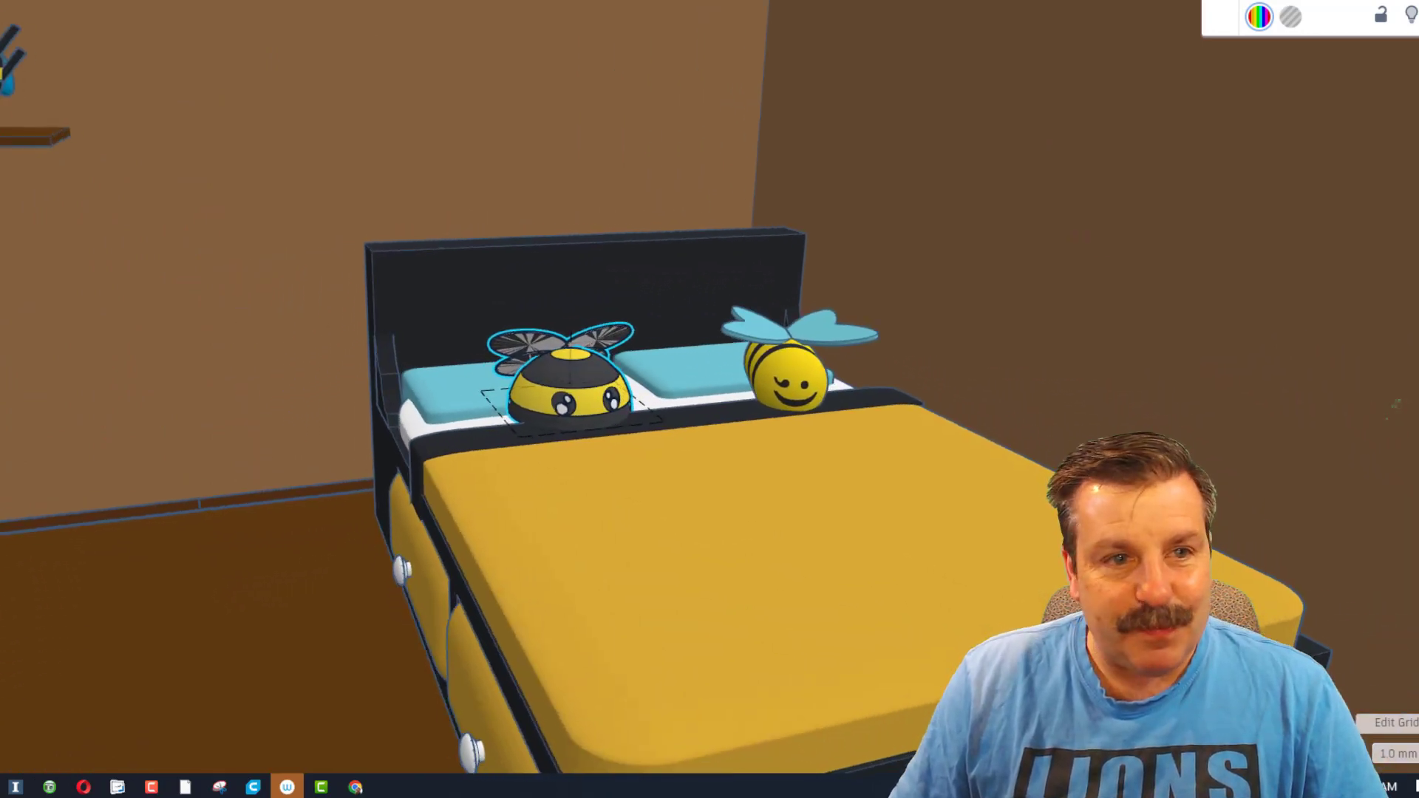
pyautogui.moveTo(776, 200)
pyautogui.mouseDown(button='right')
pyautogui.moveTo(574, 195)
pyautogui.moveTo(777, 200)
pyautogui.mouseUp(button='right')
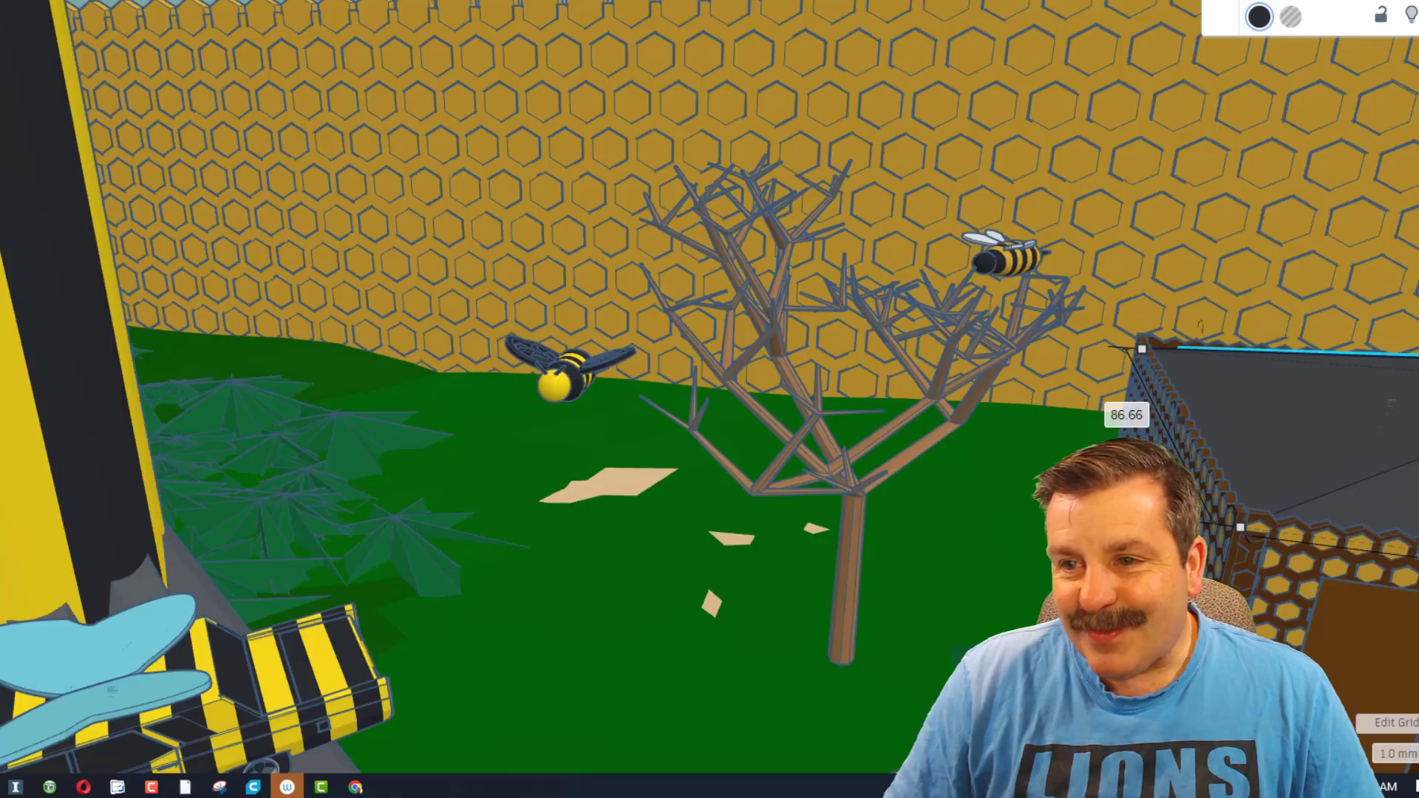
# Step: Select the bees near the bare tree and orbit the tree scene around them
pyautogui.click(1007, 254)
pyautogui.scroll(2, 1006, 253)
pyautogui.moveTo(776, 444); pyautogui.dragTo(554, 445, button='right')
pyautogui.click(555, 366)
pyautogui.moveTo(710, 443); pyautogui.dragTo(444, 444, button='right')
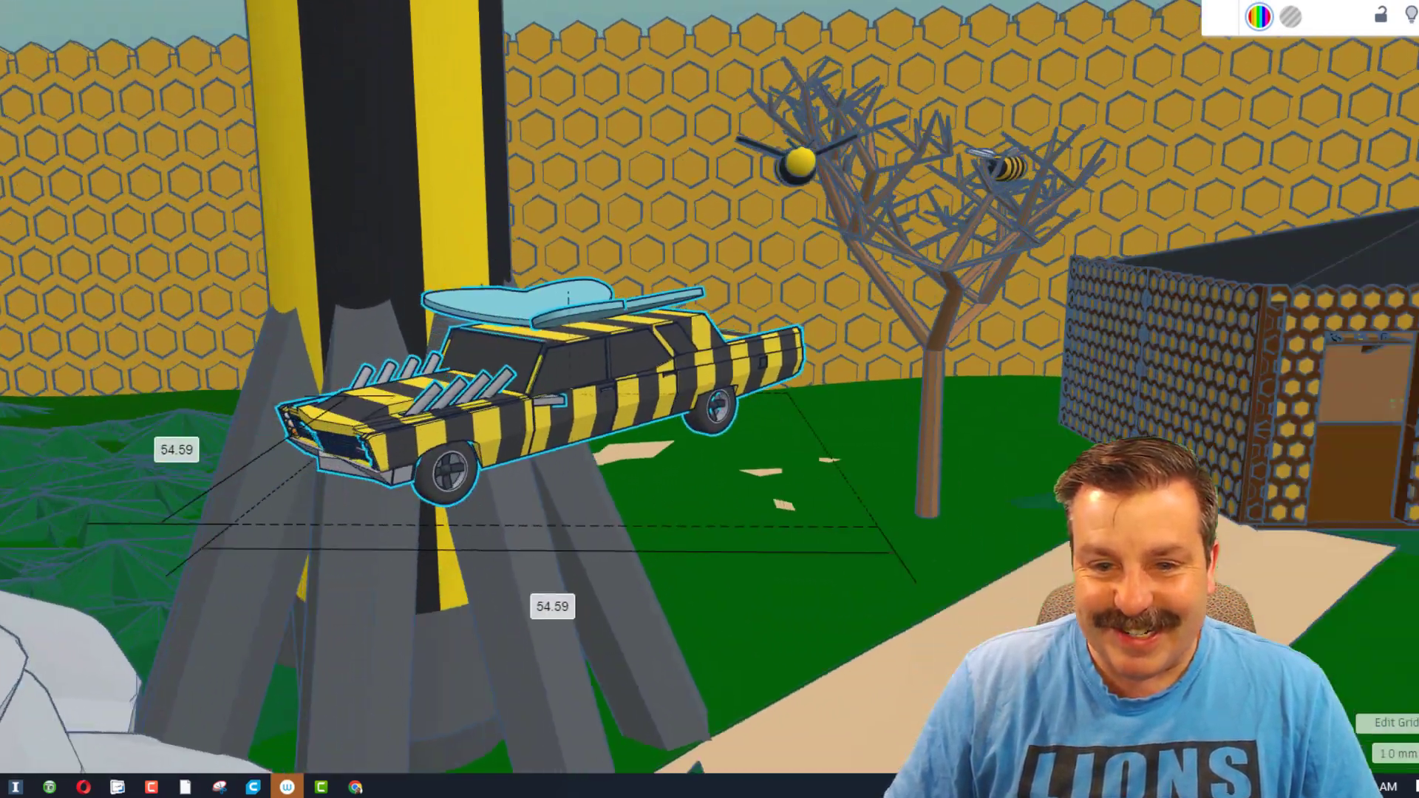
# Step: Orbit the striped bee car from rear to side, then focus on the fuzzy bee
pyautogui.moveTo(710, 444); pyautogui.dragTo(976, 443, button='right')
pyautogui.scroll(2, 710, 443)
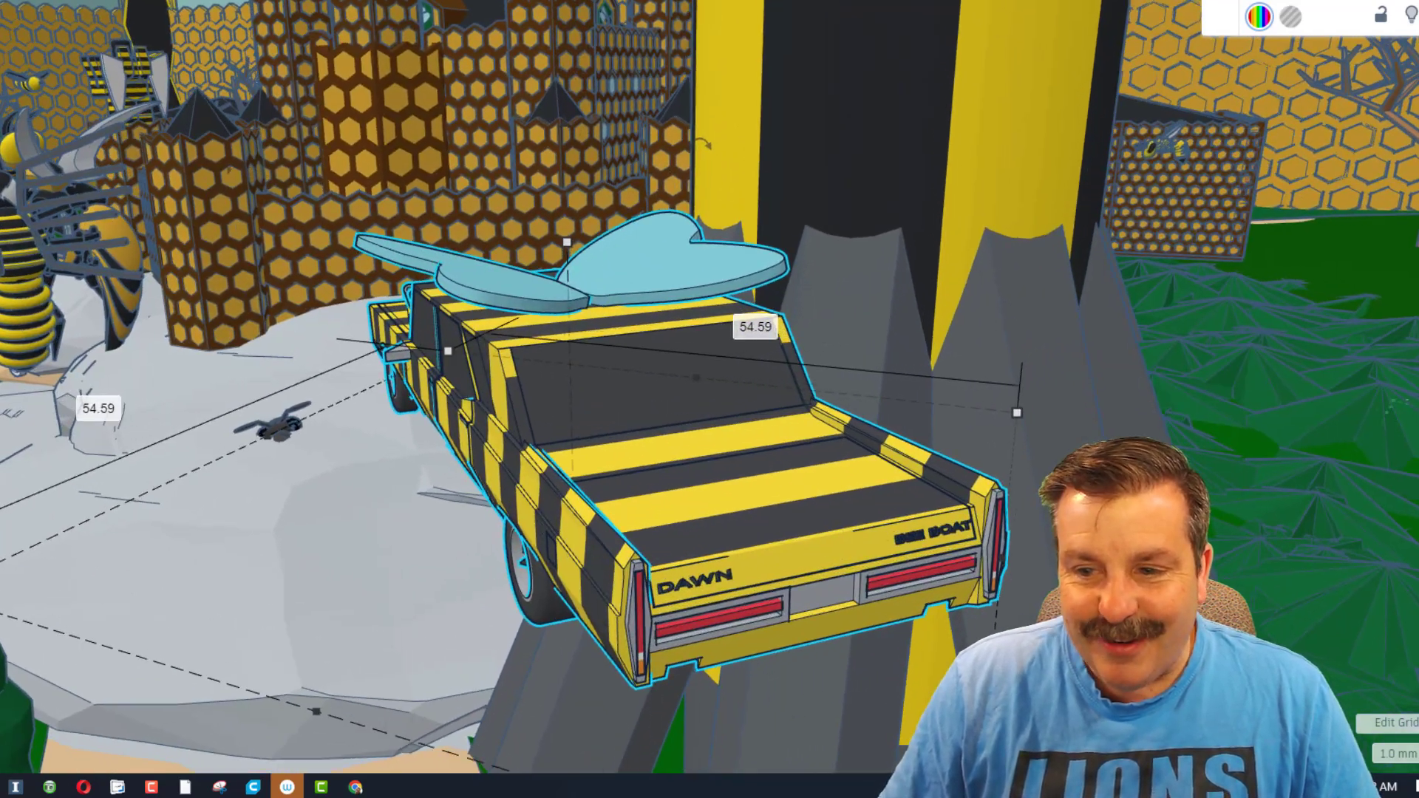
pyautogui.moveTo(709, 443); pyautogui.dragTo(865, 444, button='right')
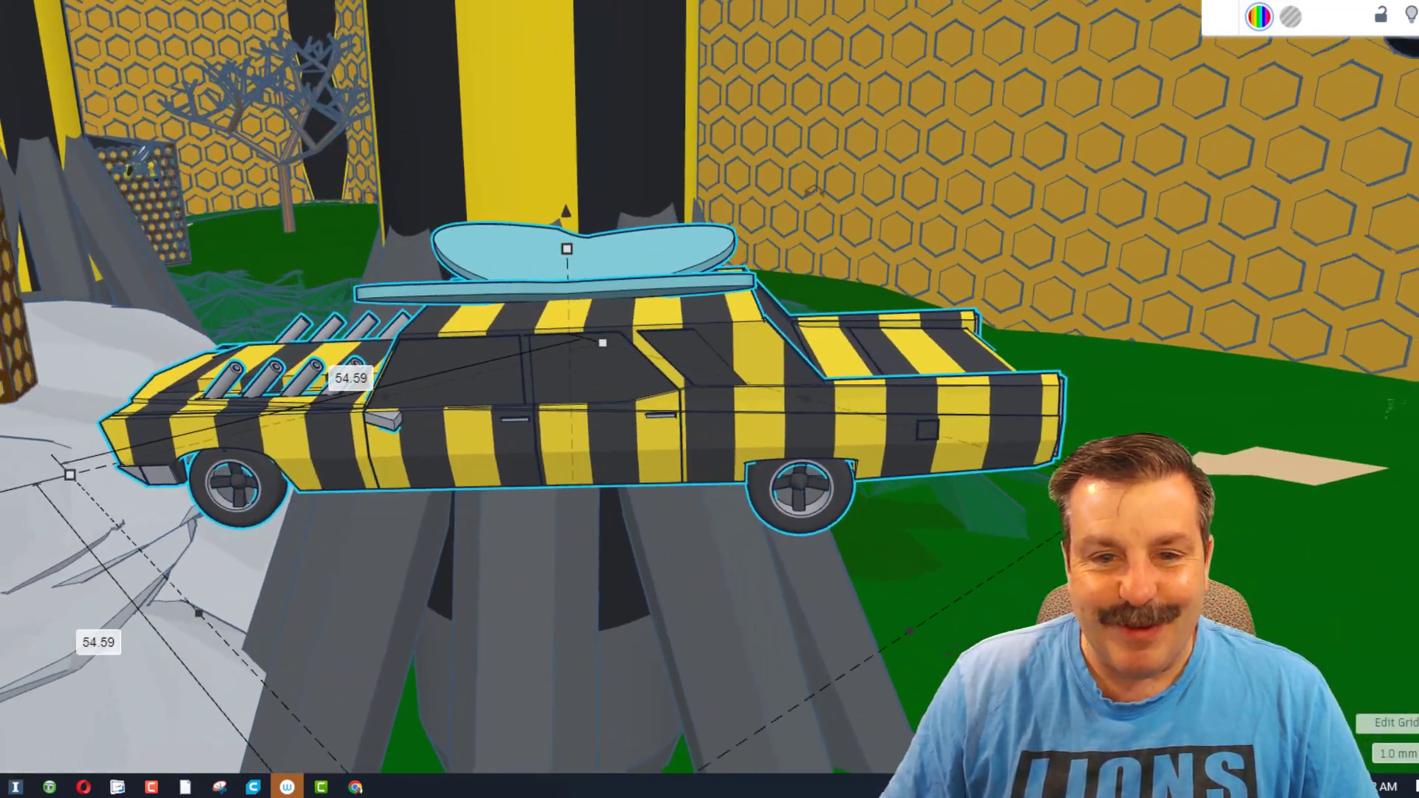
pyautogui.moveTo(710, 443); pyautogui.dragTo(777, 444, button='right')
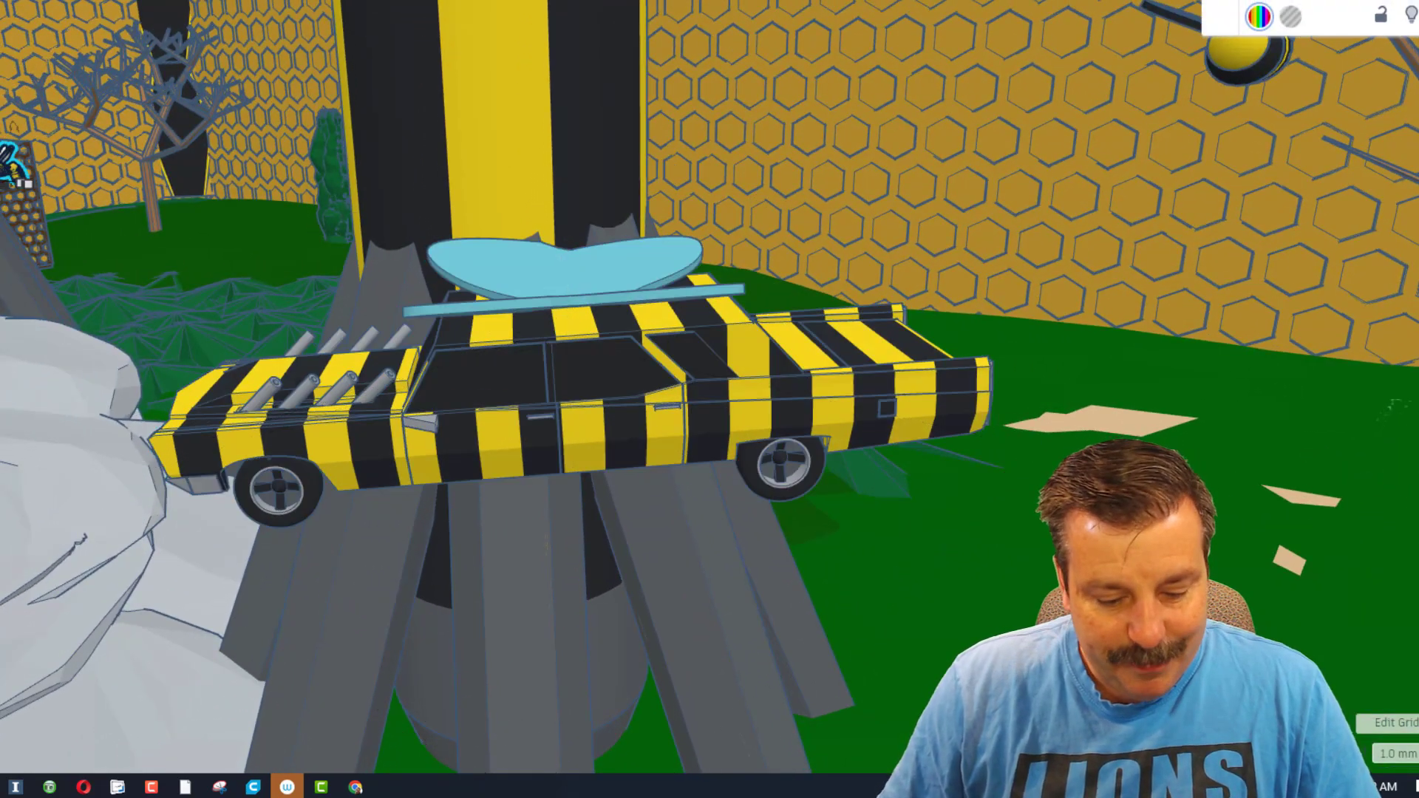
pyautogui.press('f')
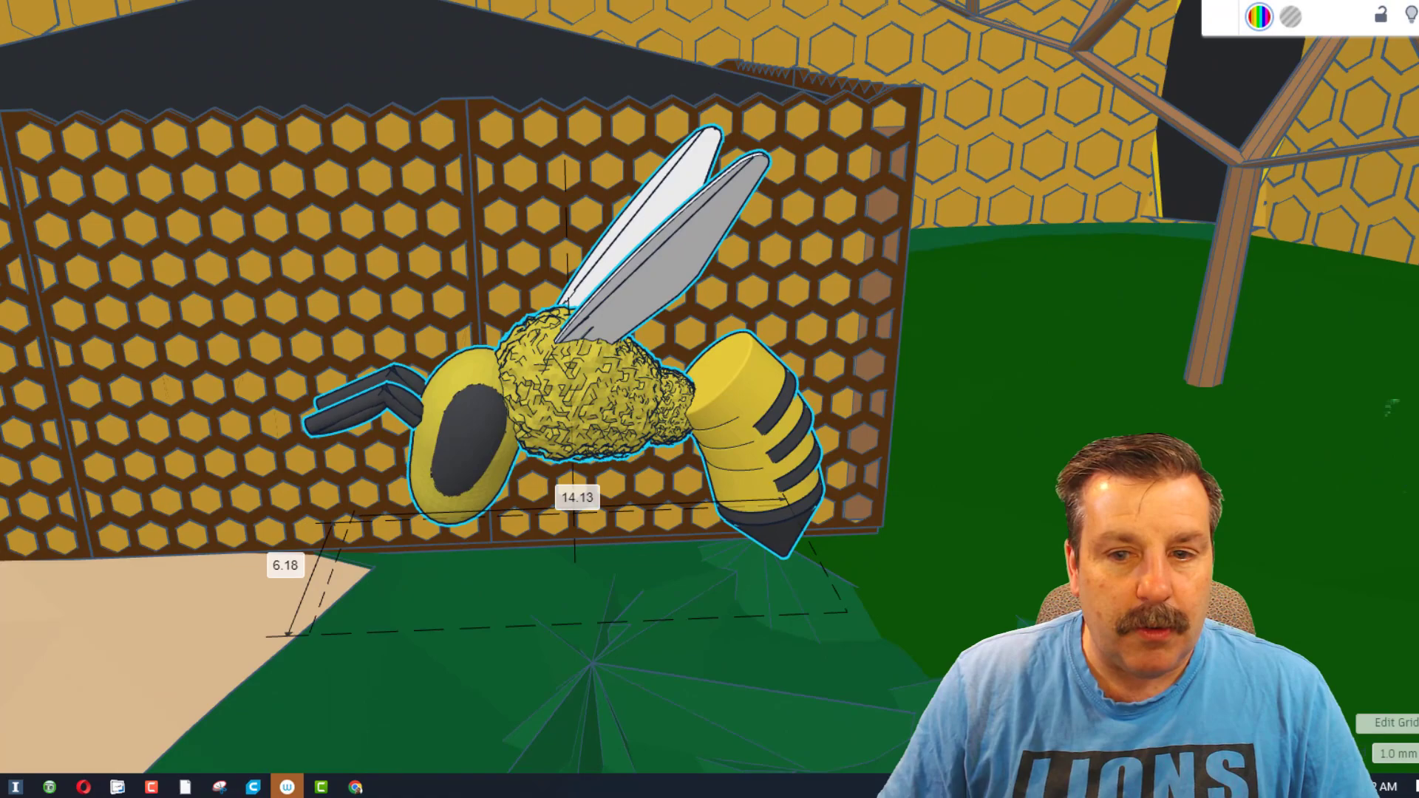
# Step: Orbit past the honeycomb wall, deselect the wing, and focus on the classroom bee
pyautogui.moveTo(710, 443); pyautogui.dragTo(1198, 443, button='right')
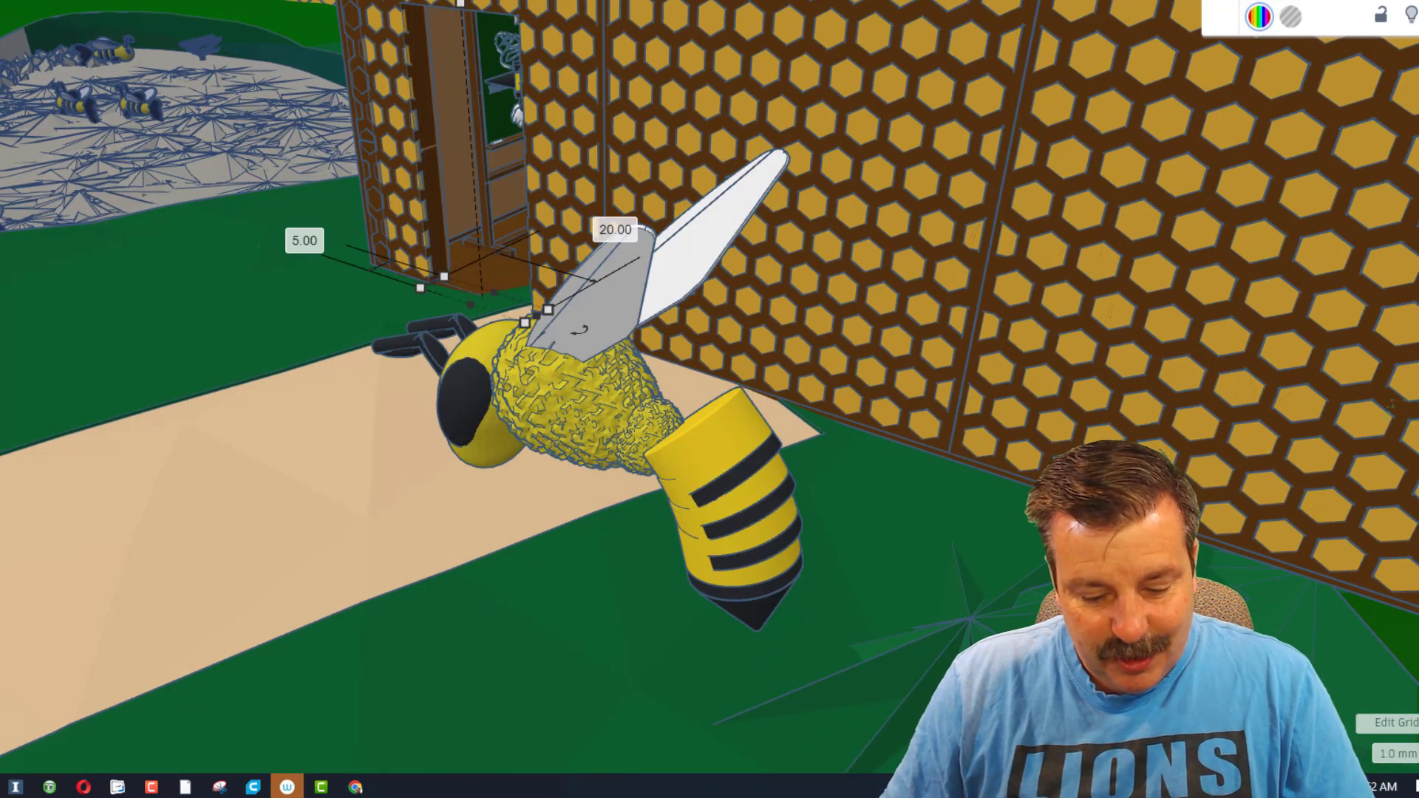
pyautogui.press('Escape')
pyautogui.moveTo(1198, 444); pyautogui.dragTo(1242, 444, button='right')
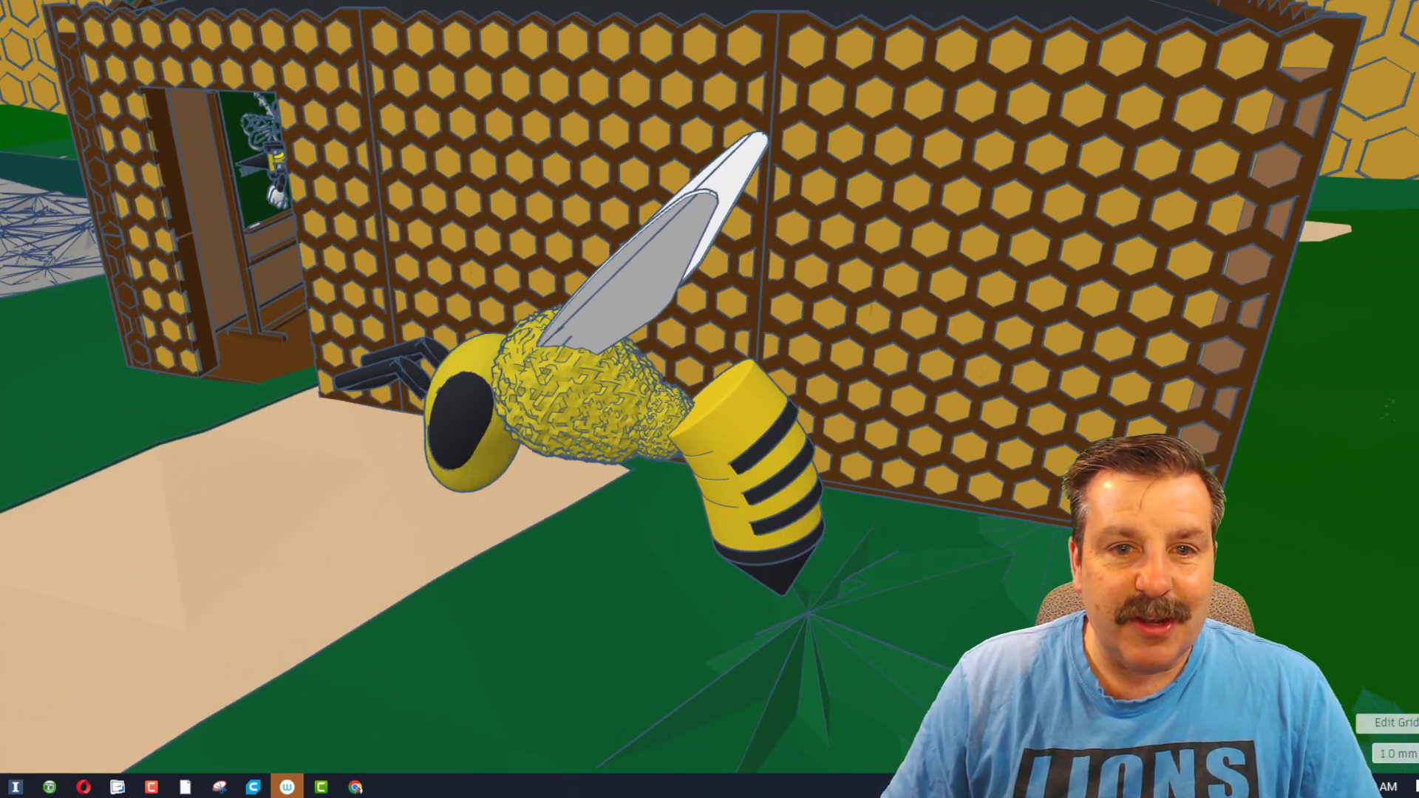
pyautogui.press('f')
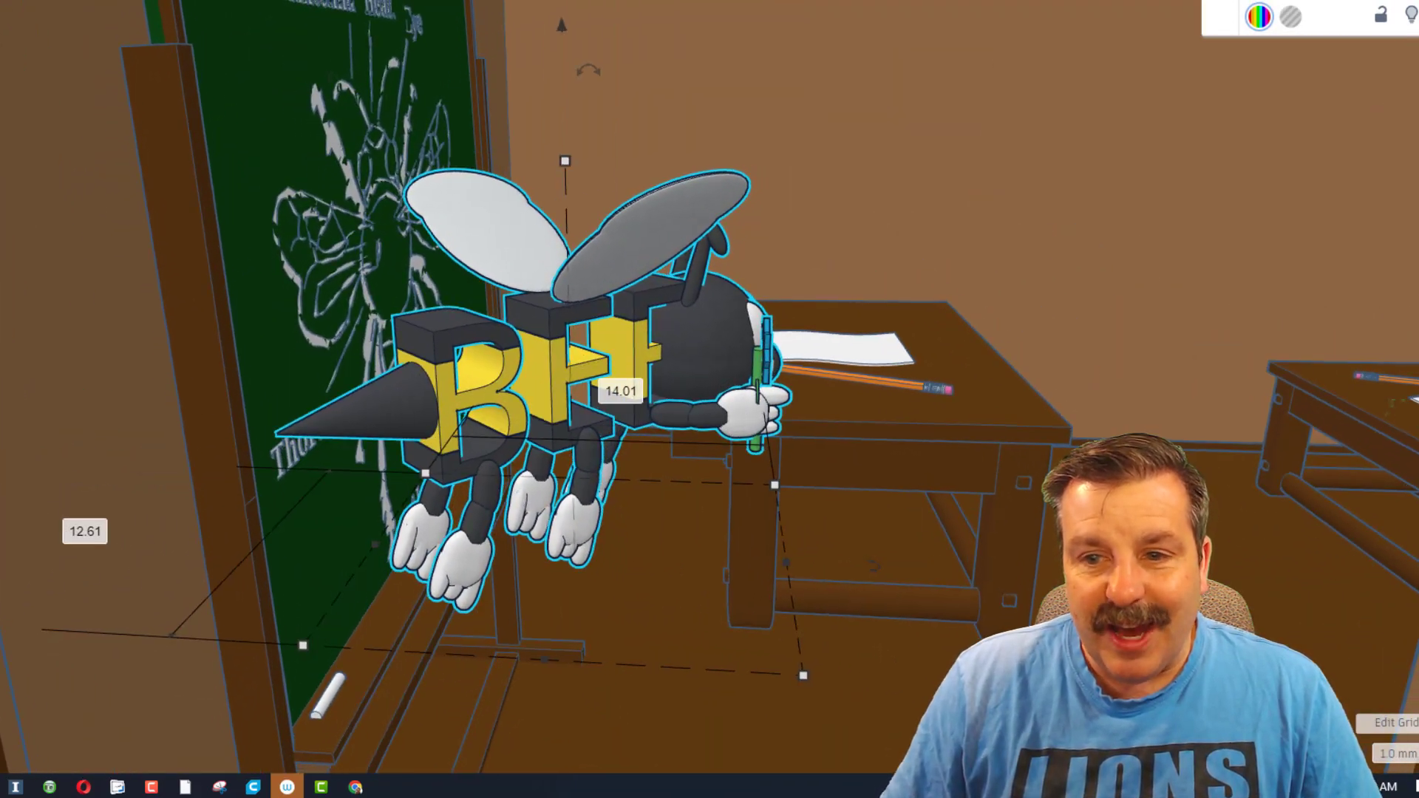
# Step: Orbit the view so the chalkboard faces the camera
pyautogui.moveTo(710, 444); pyautogui.dragTo(621, 444, button='right')
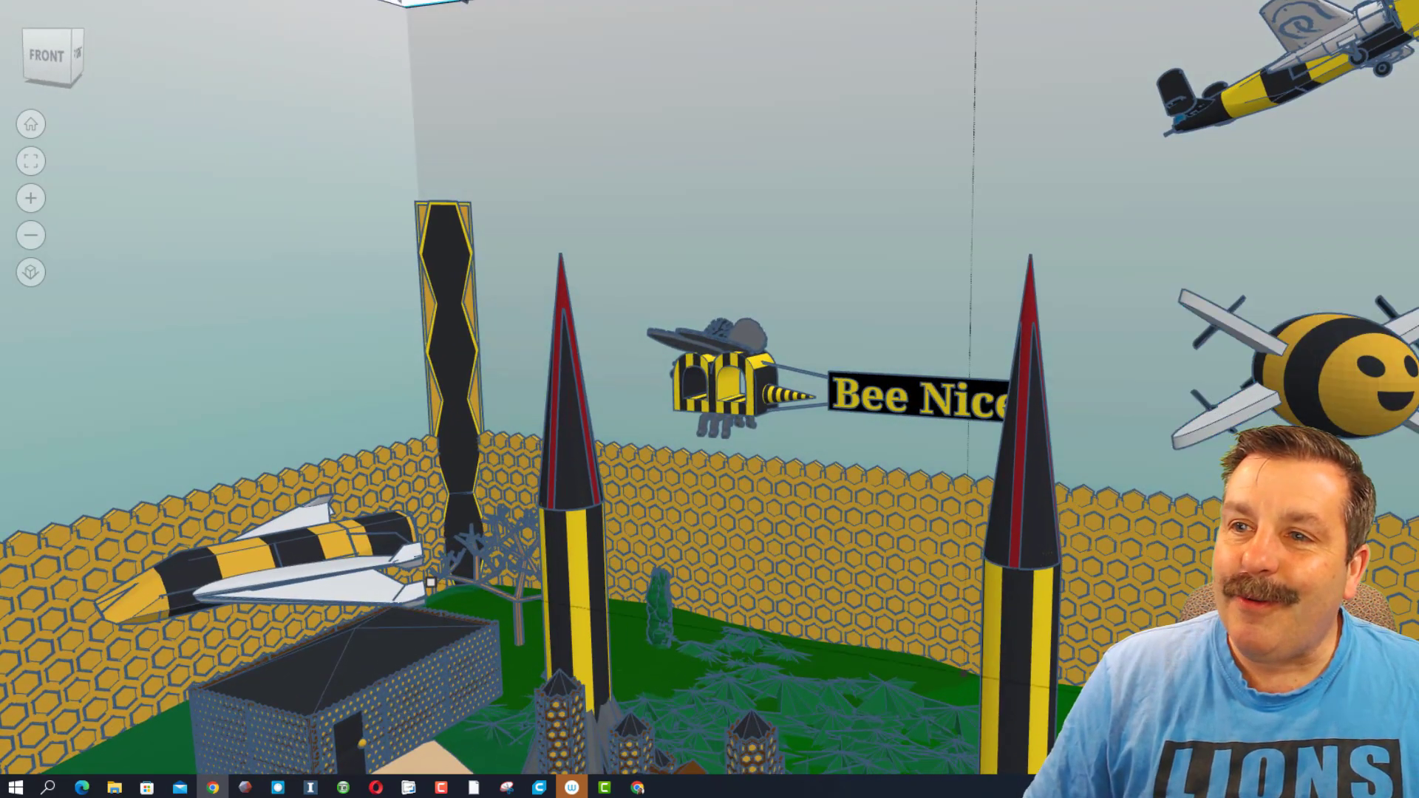
# Step: Select the striped airplane flying above the scene
pyautogui.click(1275, 78)
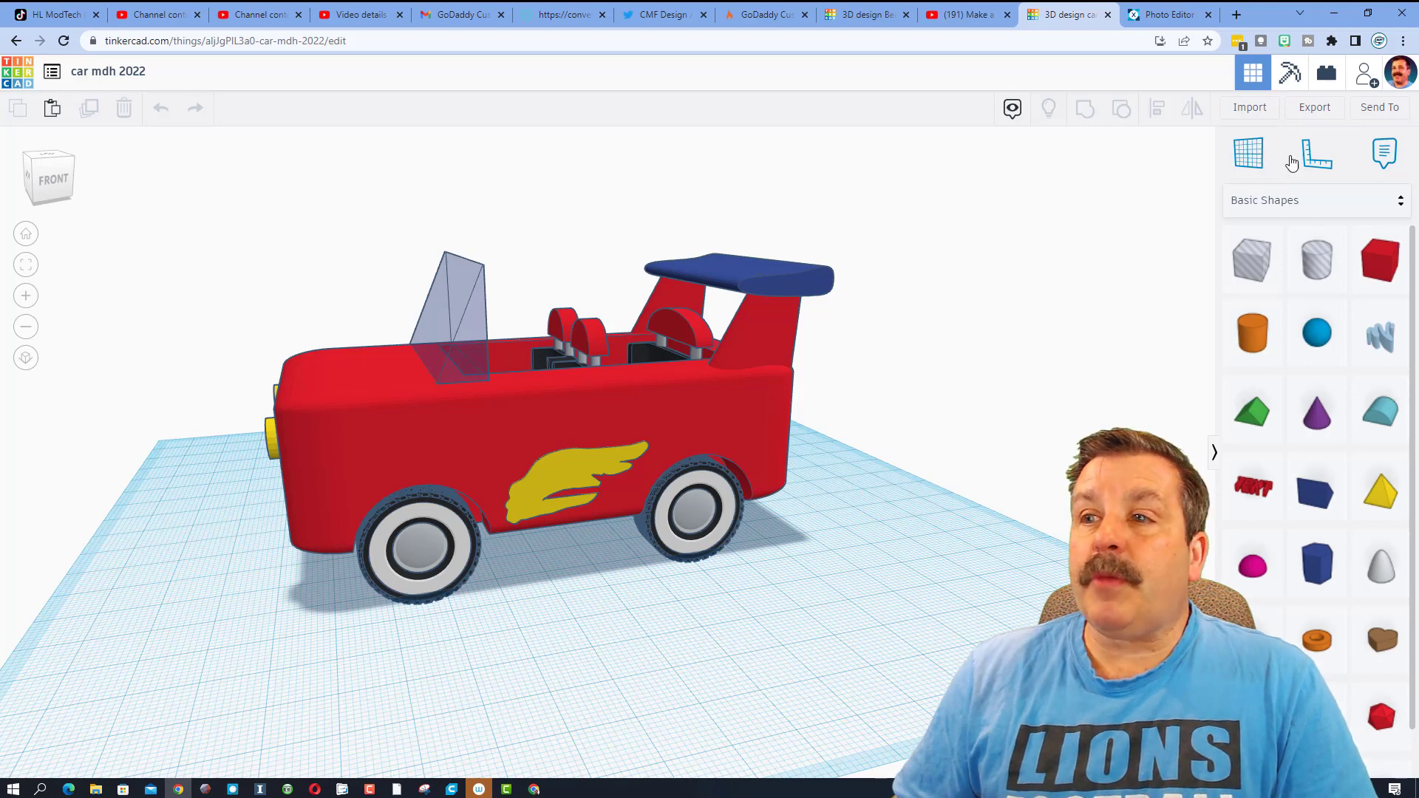
# Step: Bring up the car design's collaboration sharing options, then close that window
pyautogui.click(1367, 76)
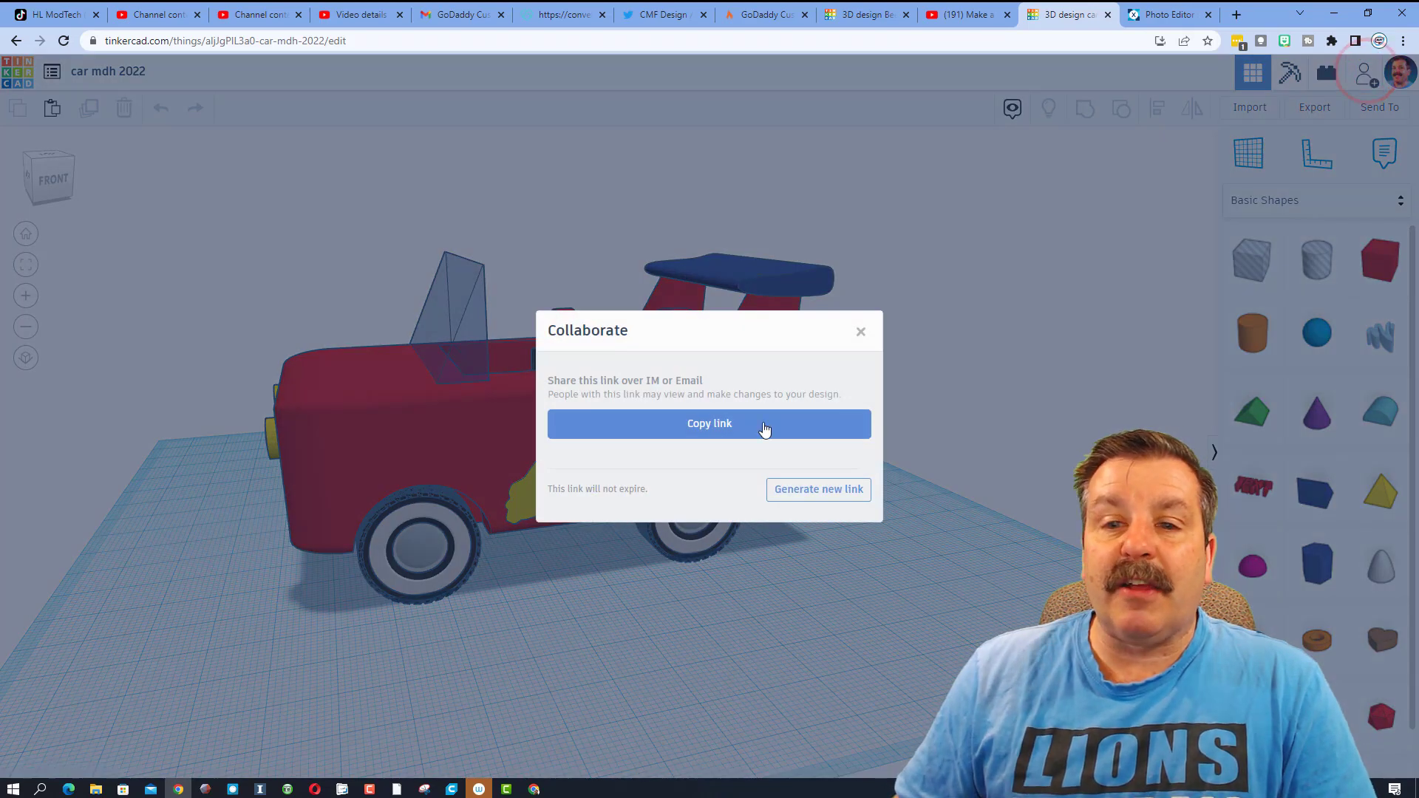
pyautogui.click(861, 337)
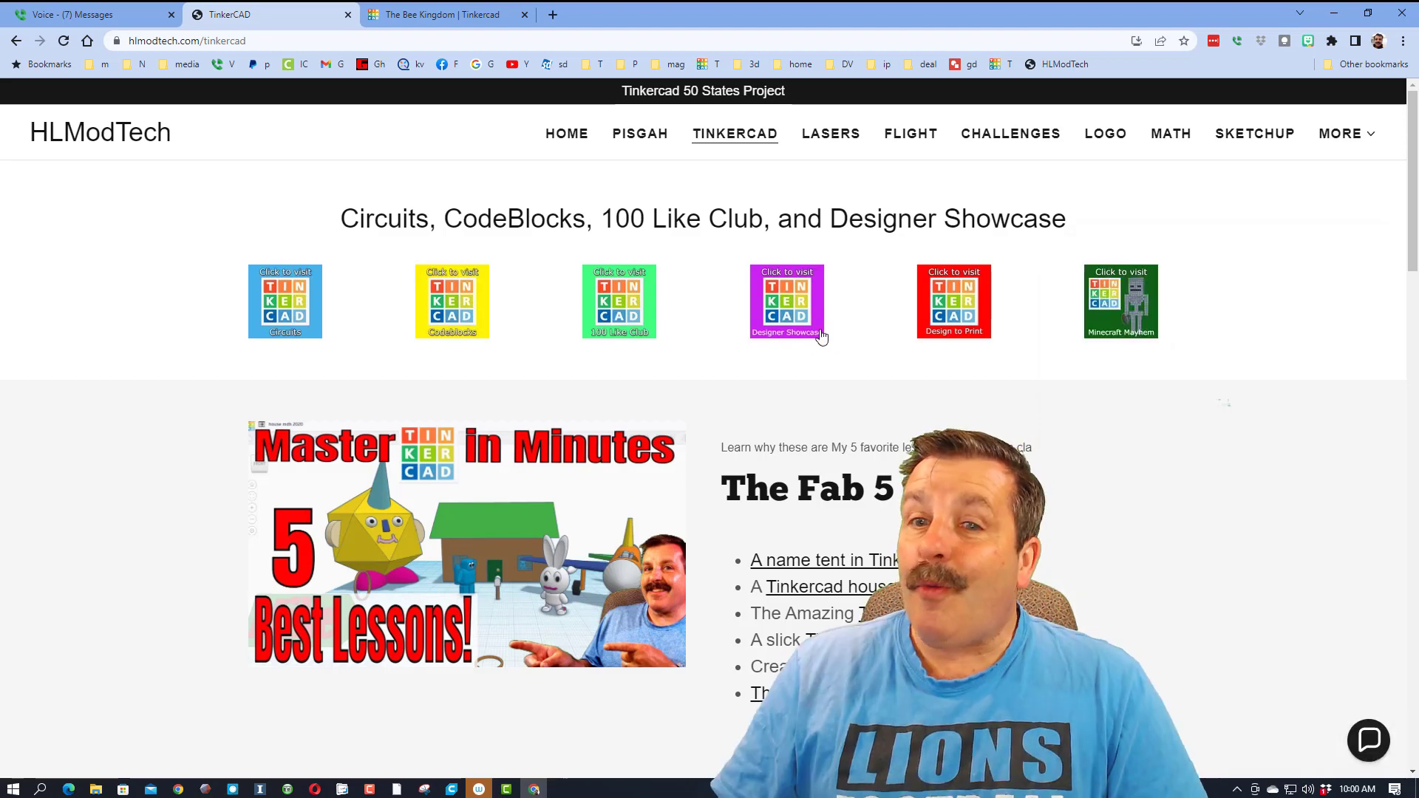
# Step: Open a designer group's Tinkercad profile from the Designer Showcase directory
pyautogui.click(784, 319)
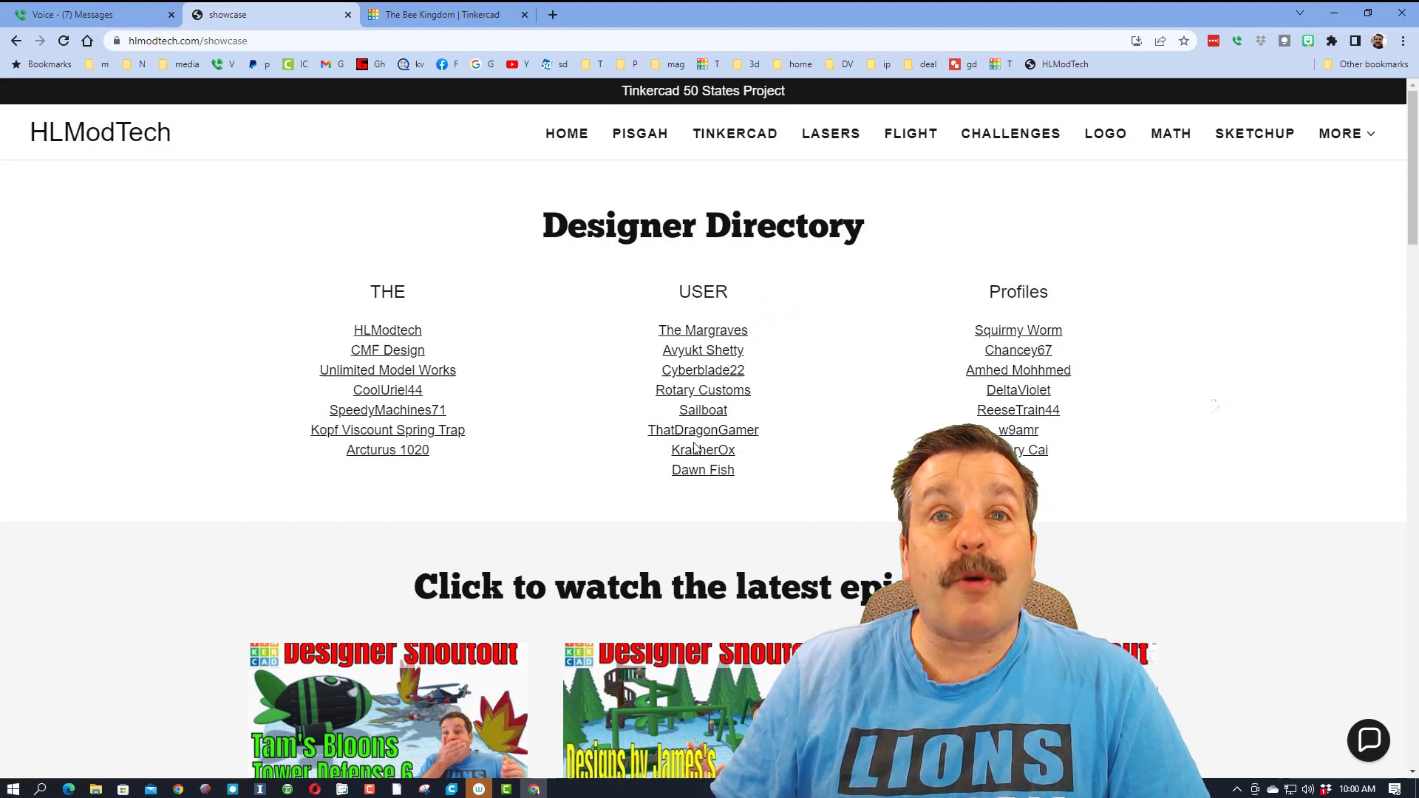
pyautogui.click(692, 331)
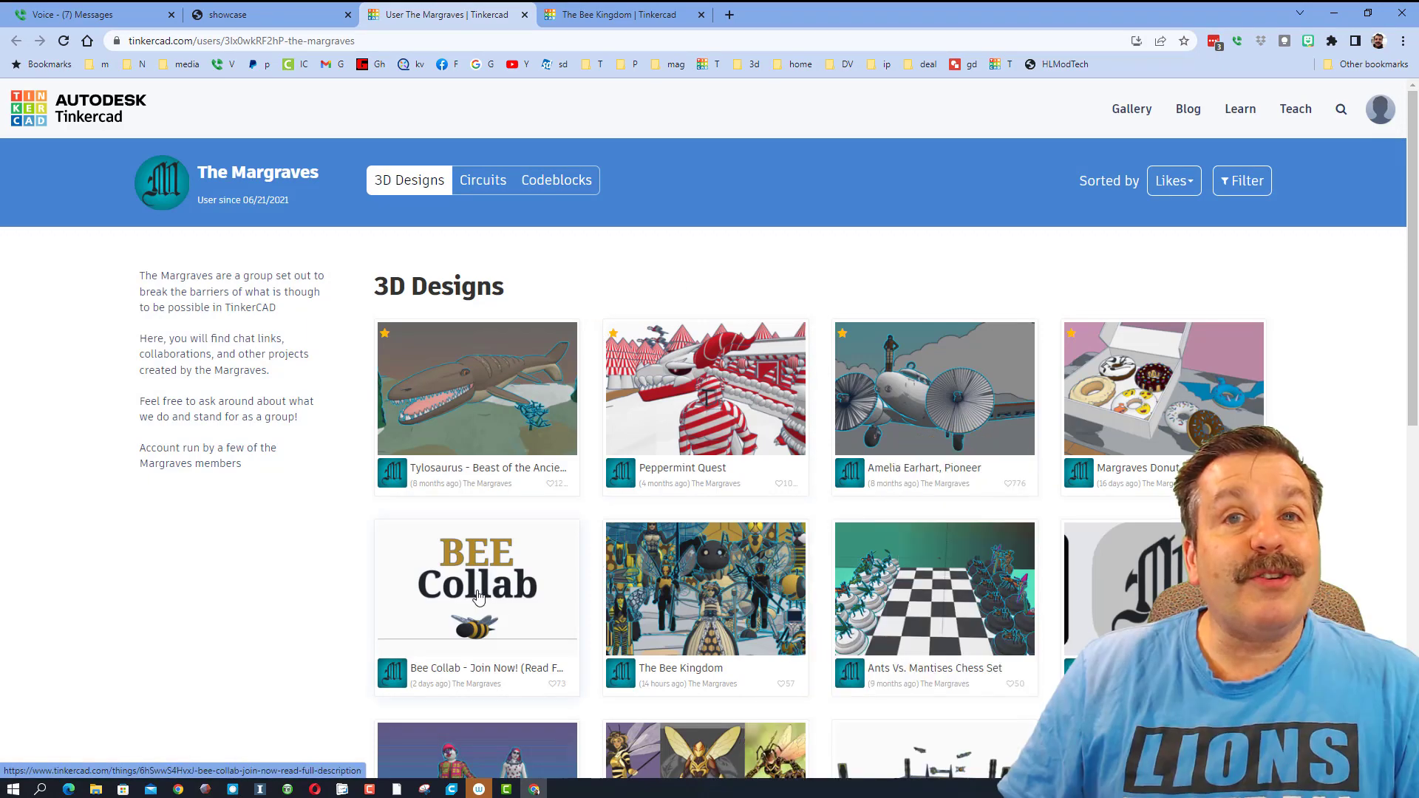
# Step: Open The Bee Kingdom gallery page and add a Like reaction
pyautogui.click(722, 599)
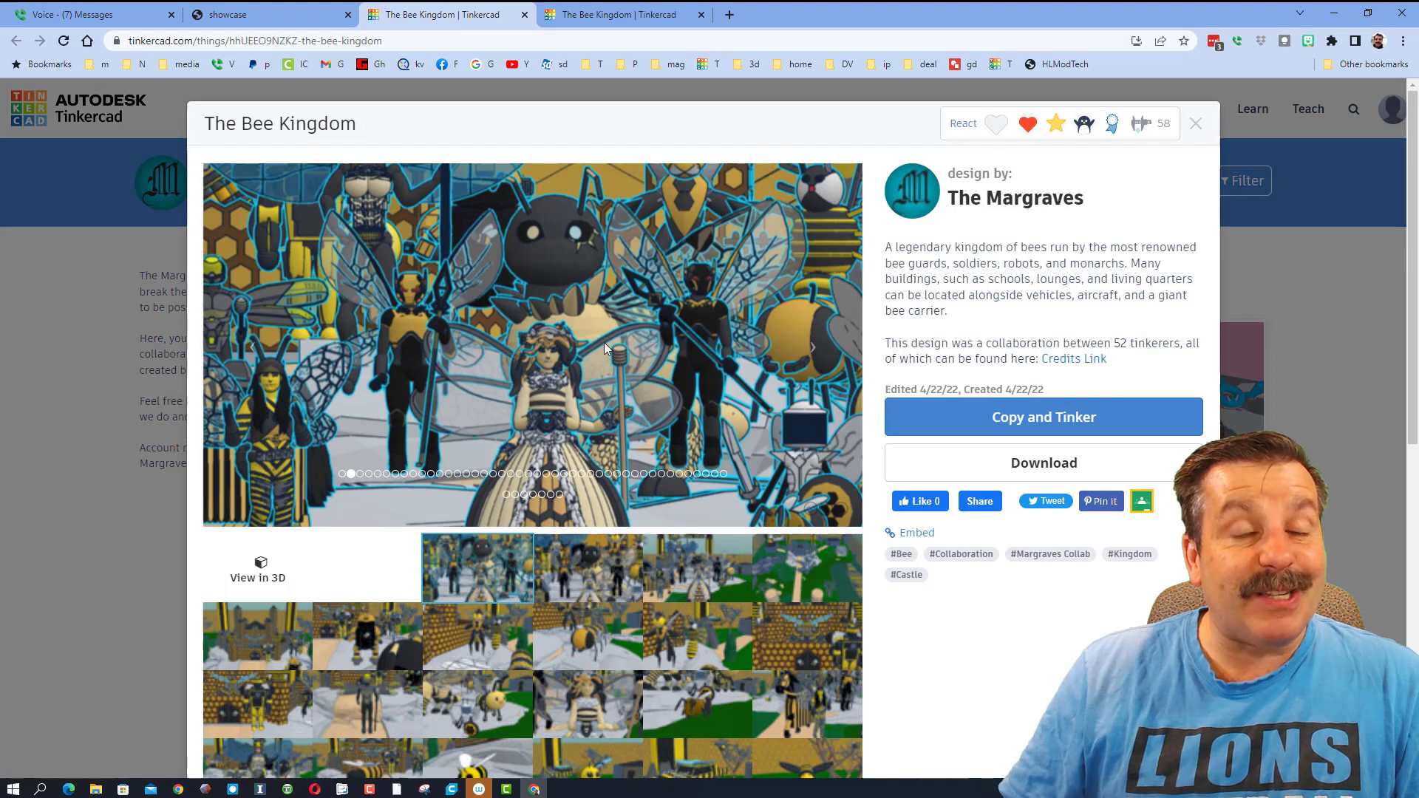
pyautogui.click(1054, 134)
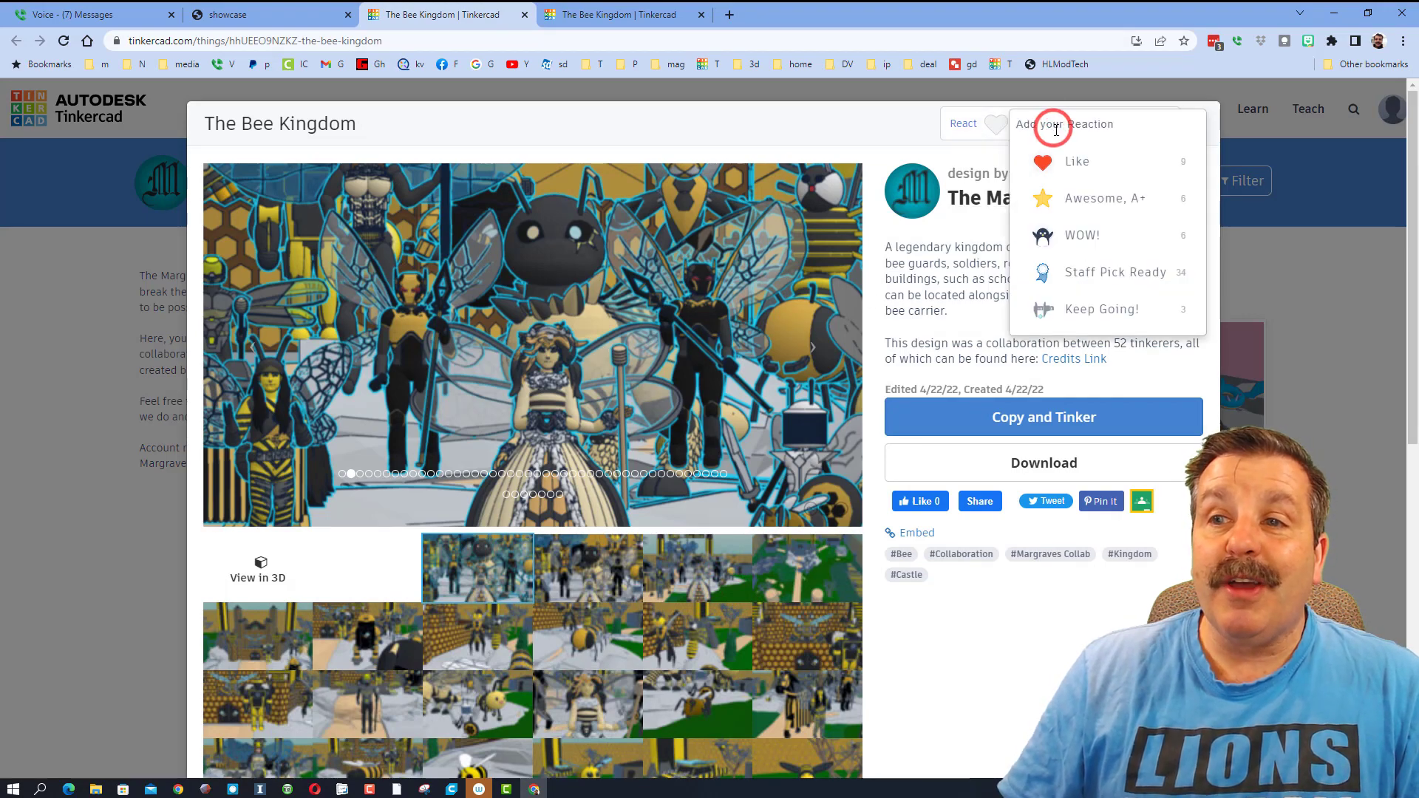
pyautogui.click(1073, 164)
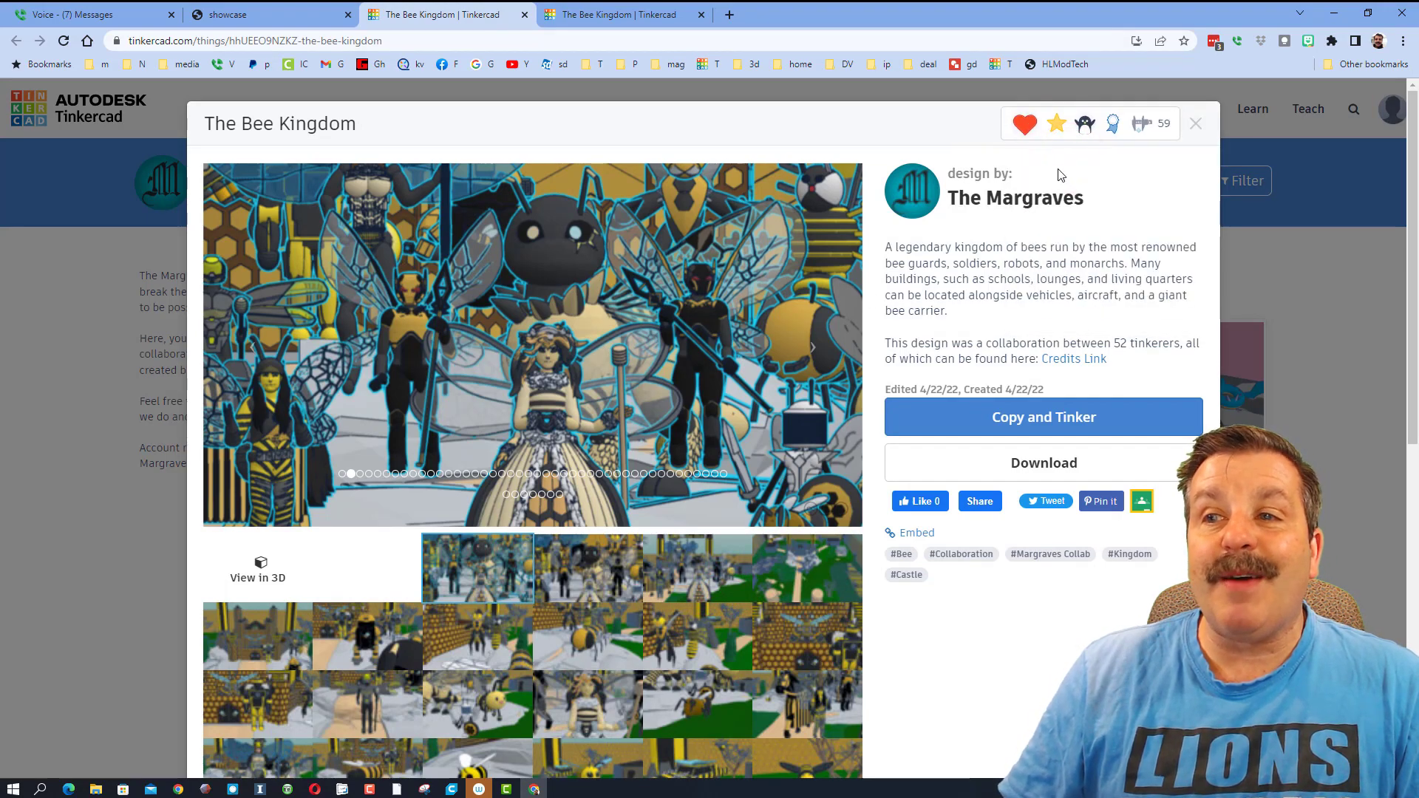